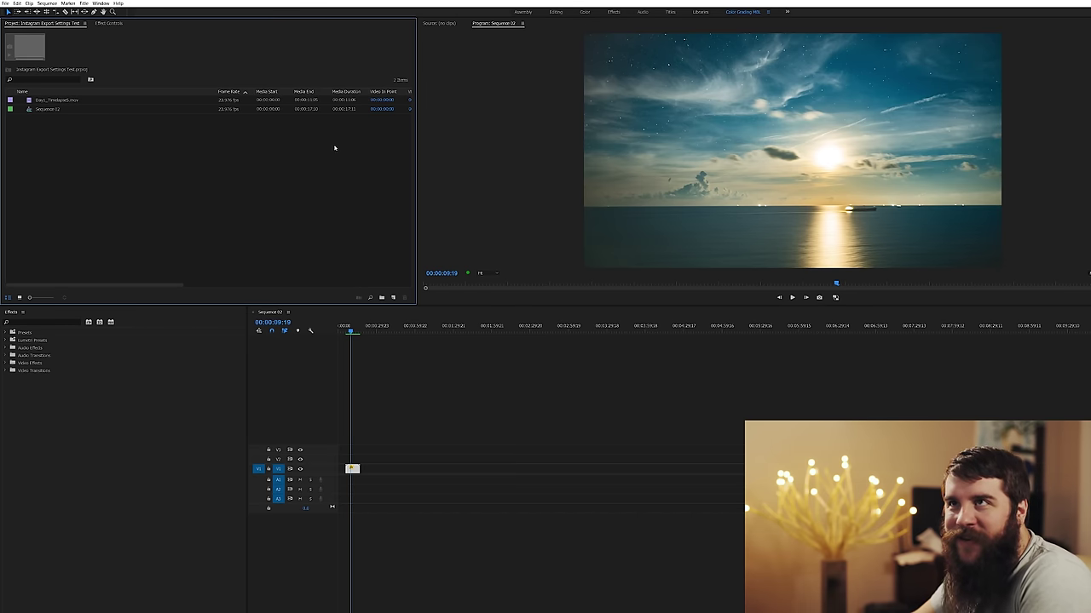
Check Premiere Pro's version information from the Help menu, then close it.
left_click(118, 3)
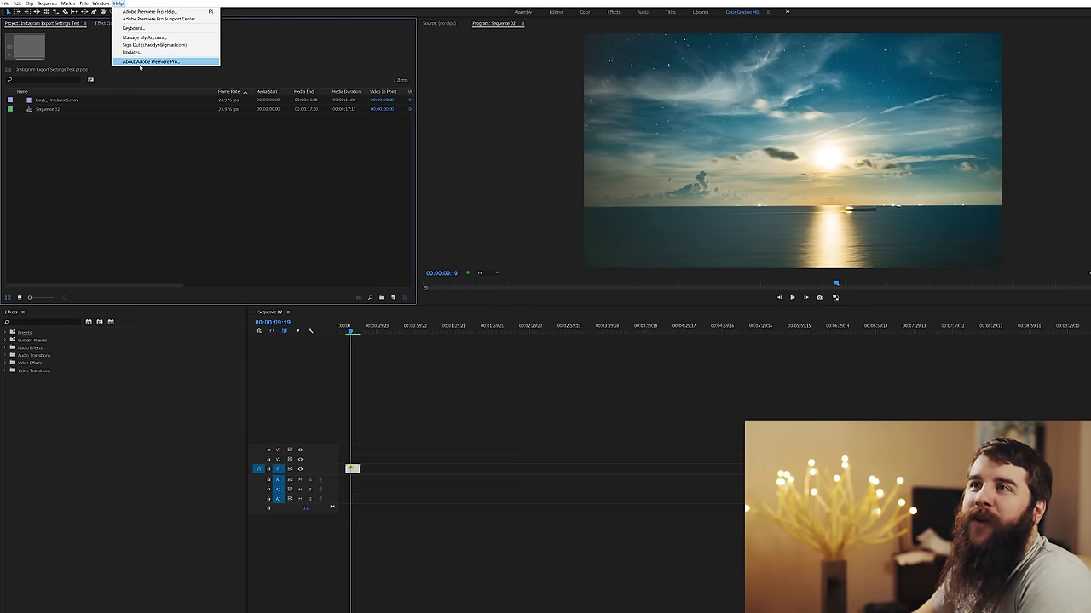
left_click(140, 62)
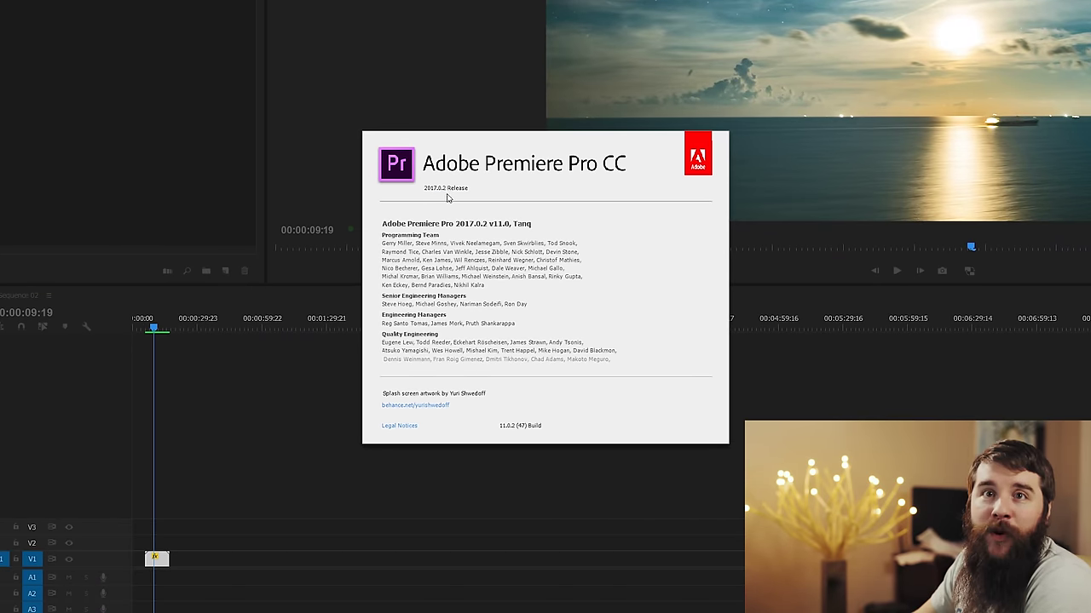
left_click(471, 204)
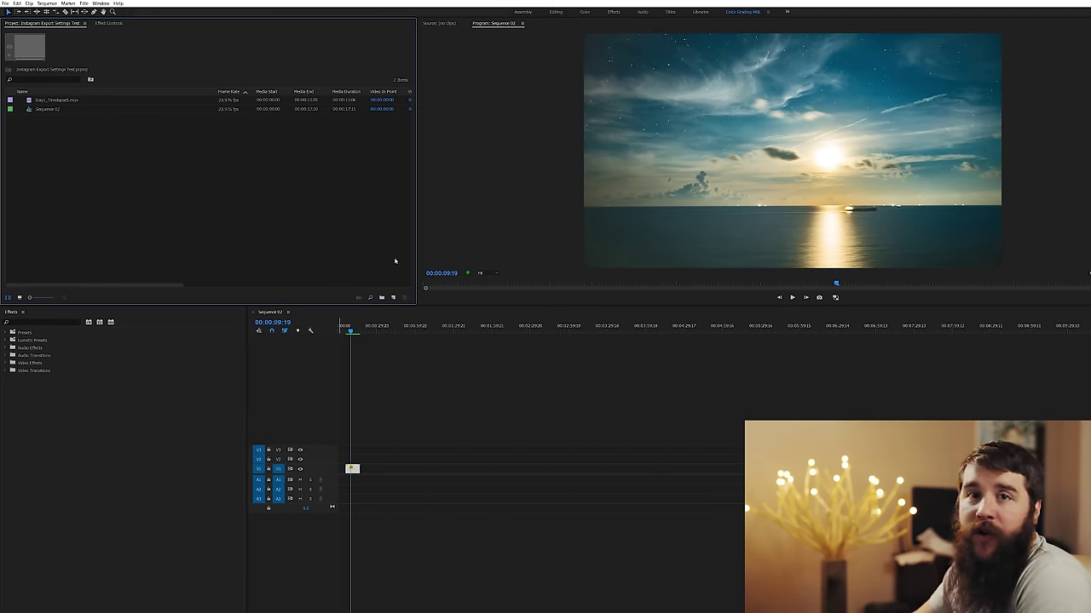
Review Sequence 02's settings and close them without changes.
left_click(28, 110)
left_click(47, 3)
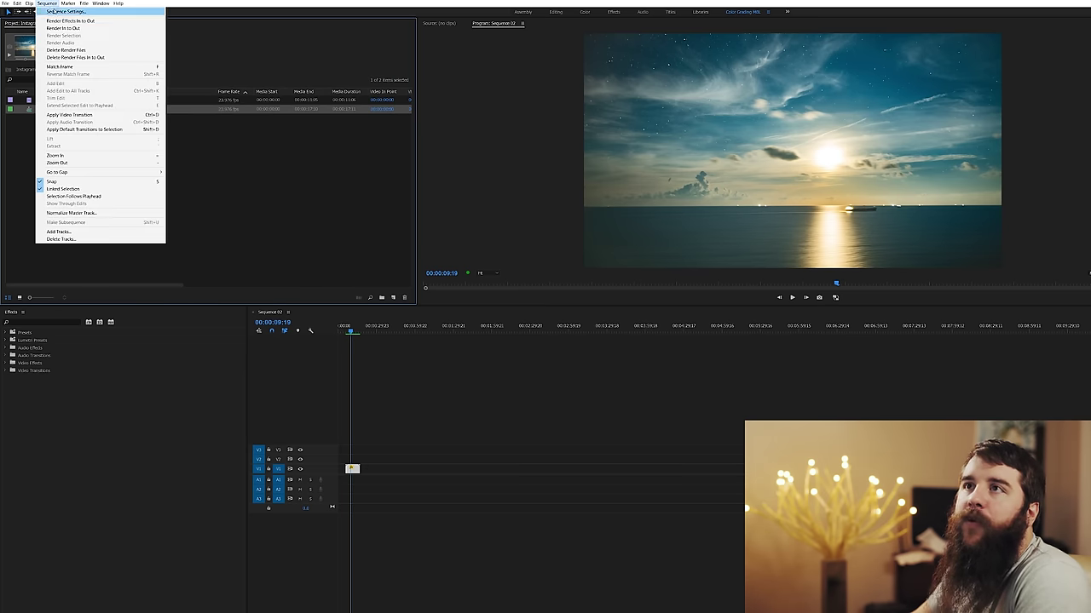
left_click(61, 14)
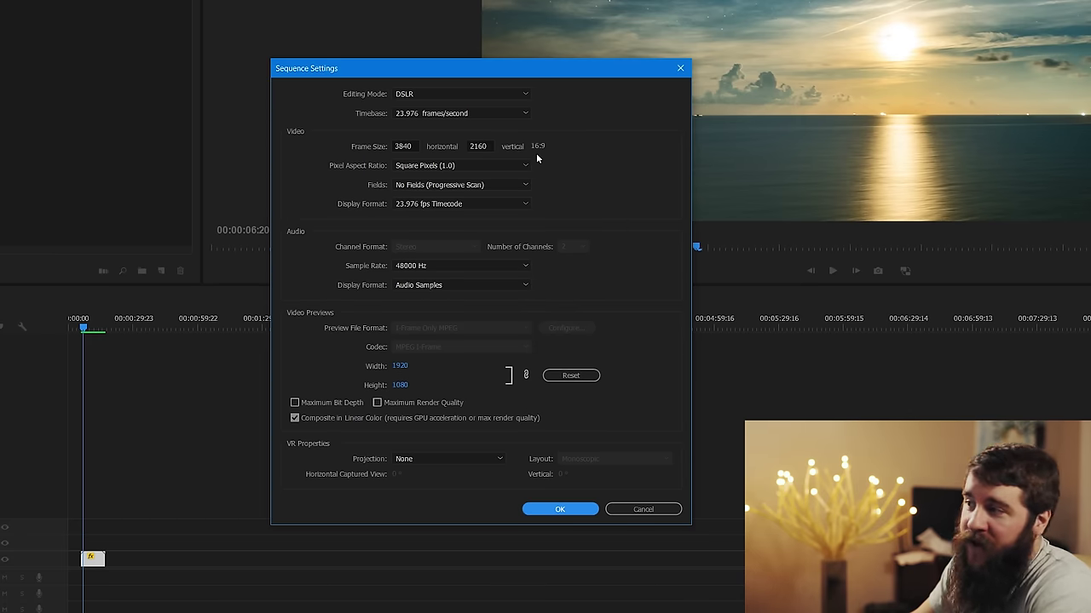
left_click(552, 514)
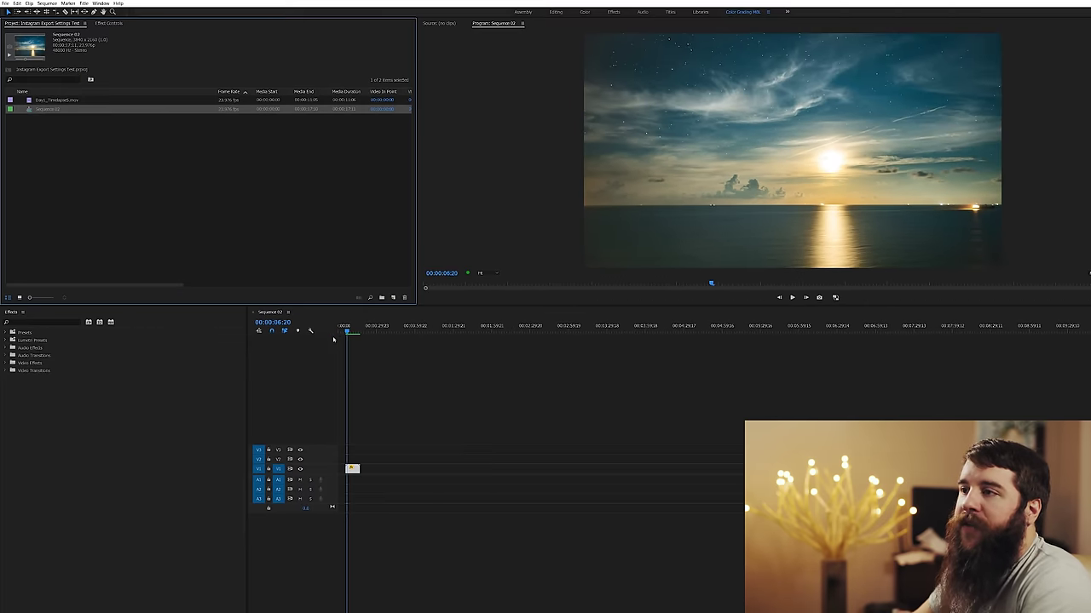
Play Sequence 02 and scrub the playhead, ending at 00:00:09:12.
key("space")
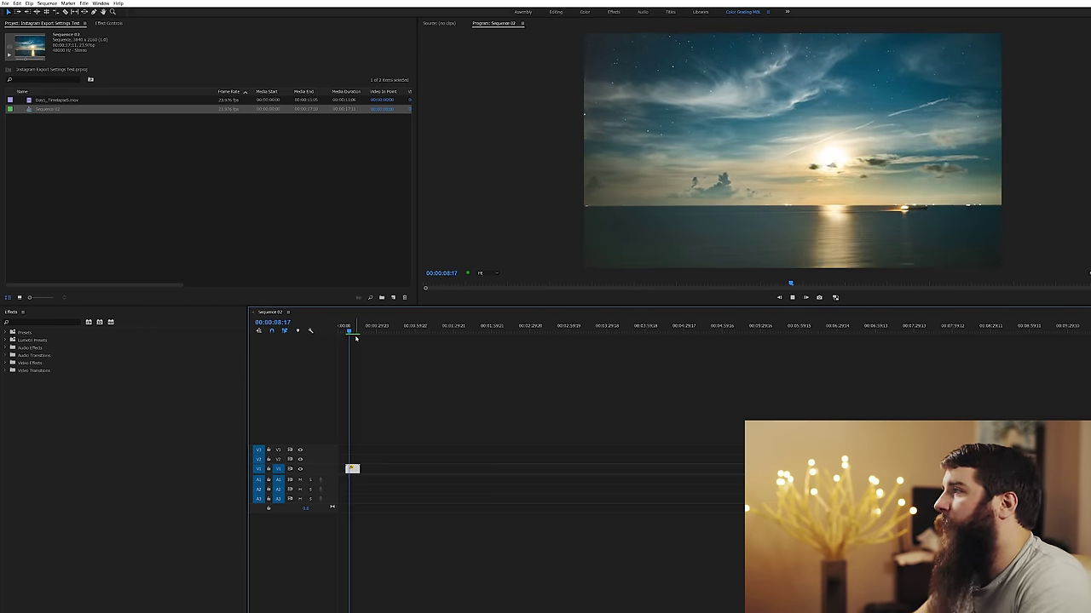
key("space")
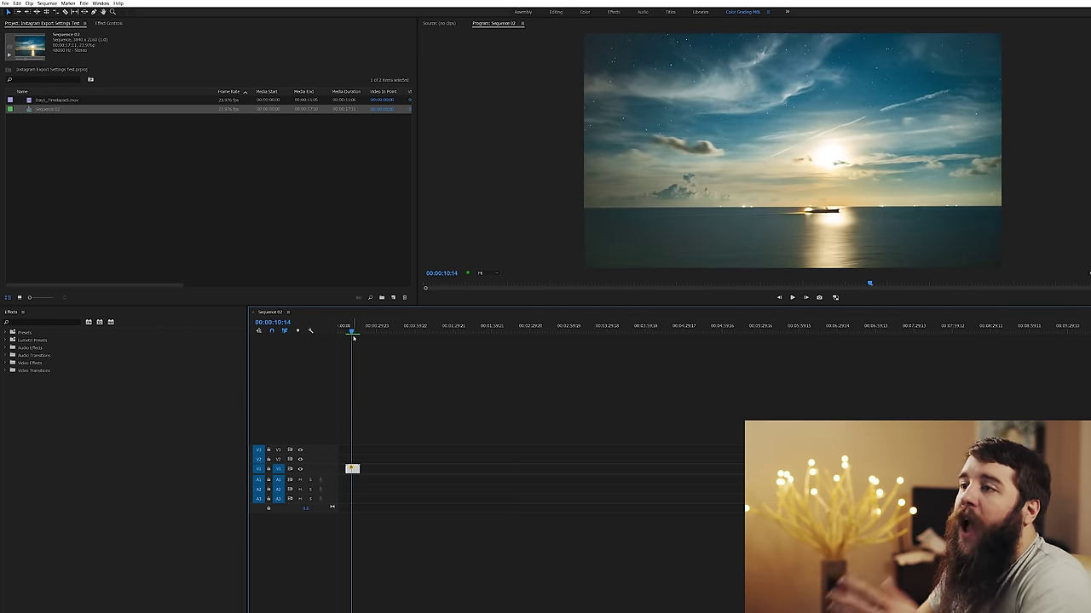
left_click(348, 326)
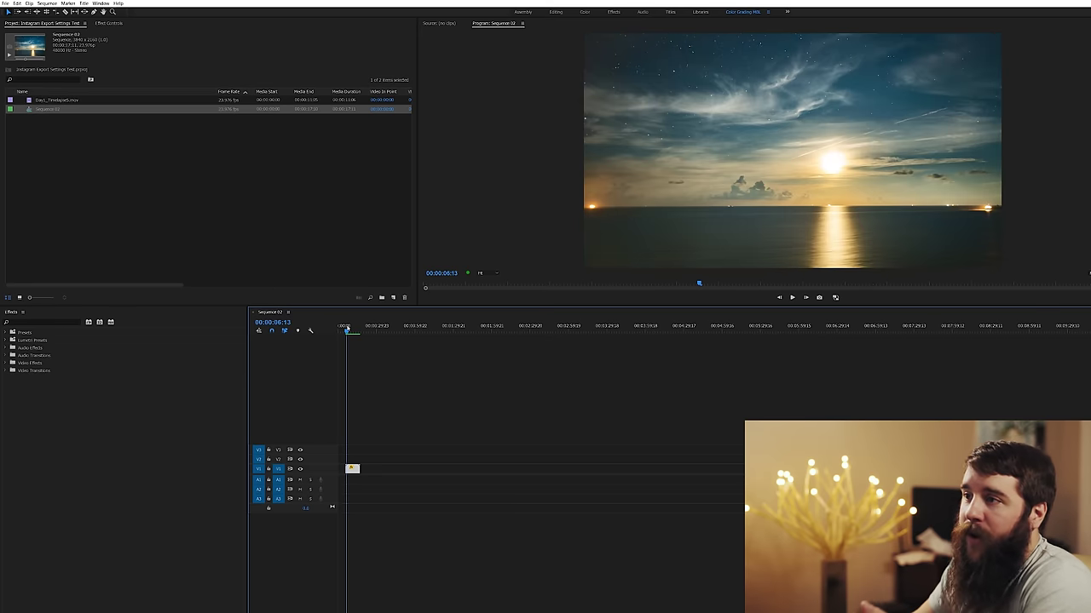
left_click(345, 327)
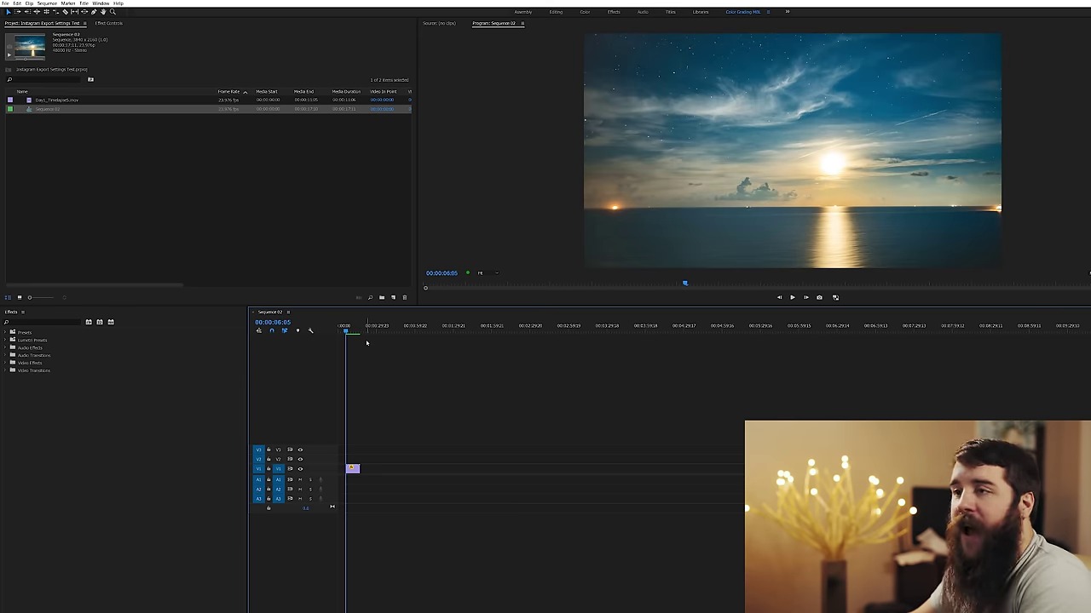
key("End")
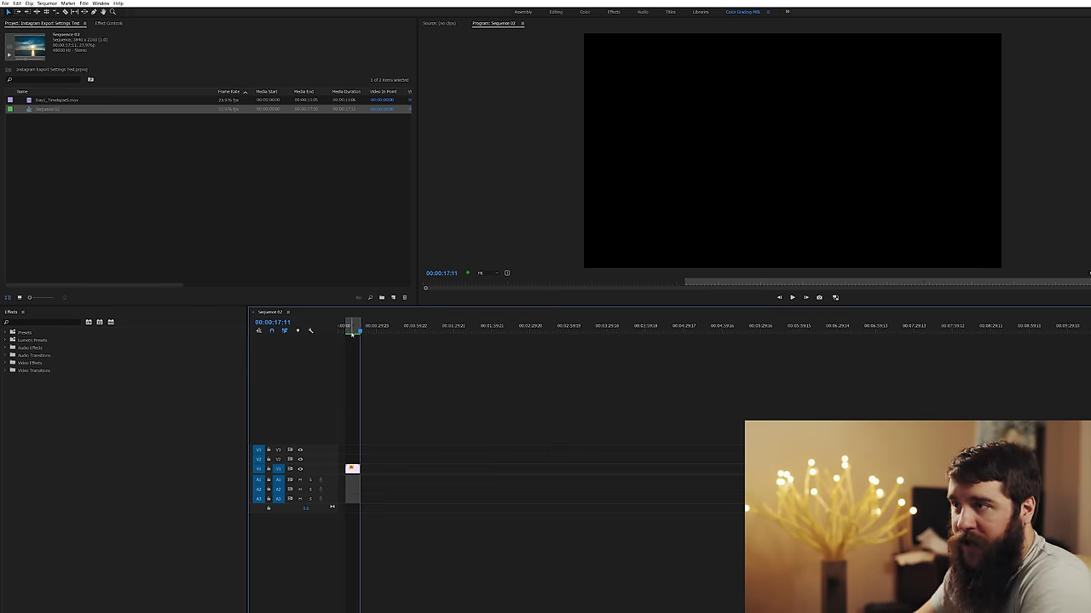
left_click_drag(345, 330, 350, 329)
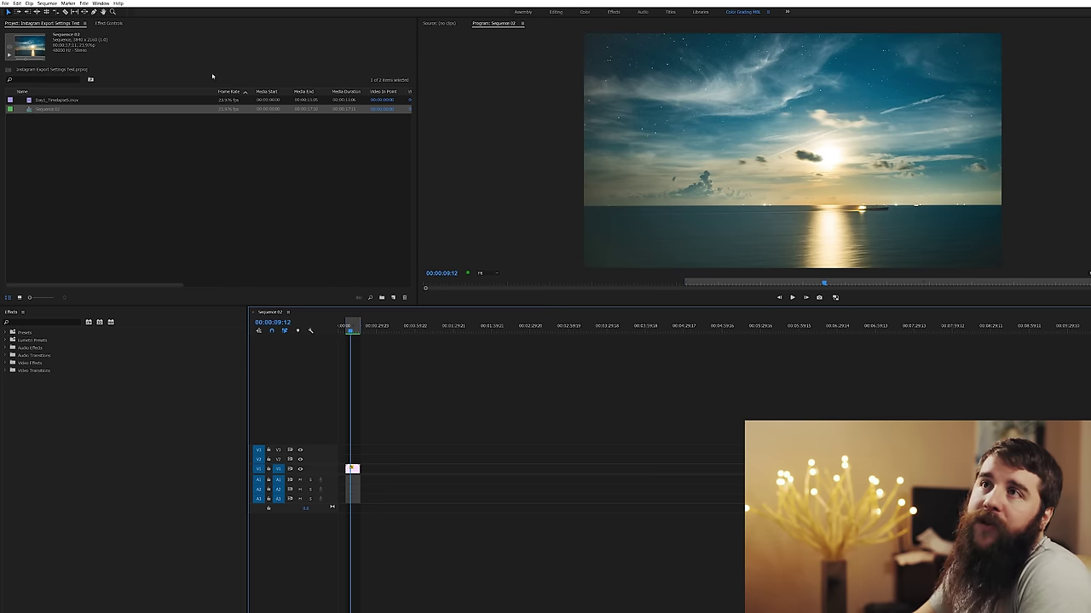
Open the Export Settings dialog for Sequence 02 via File > Export > Media.
left_click(5, 3)
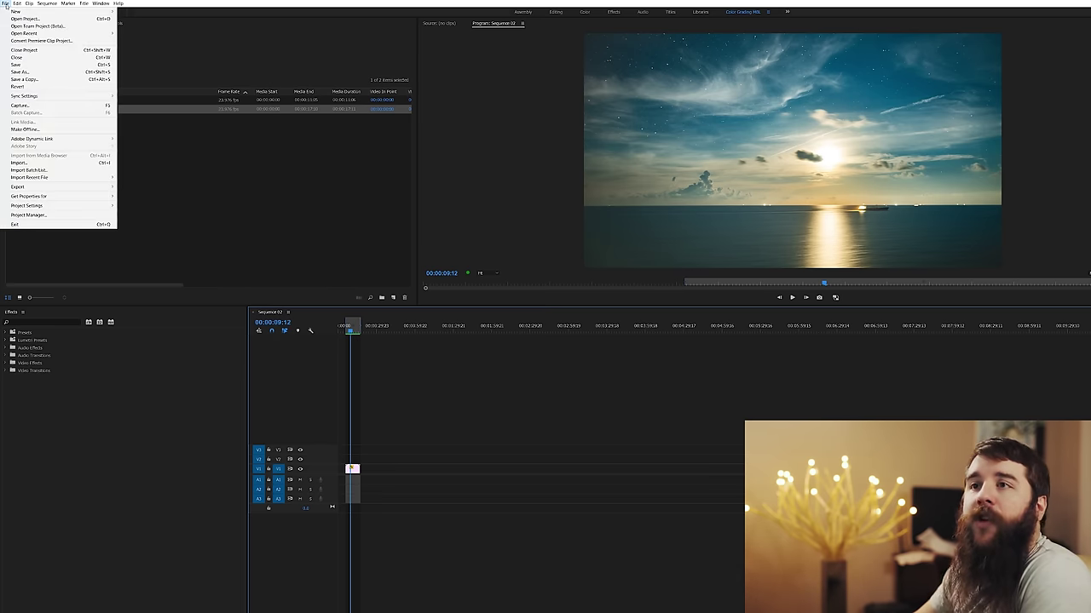
mouse_move(107, 189)
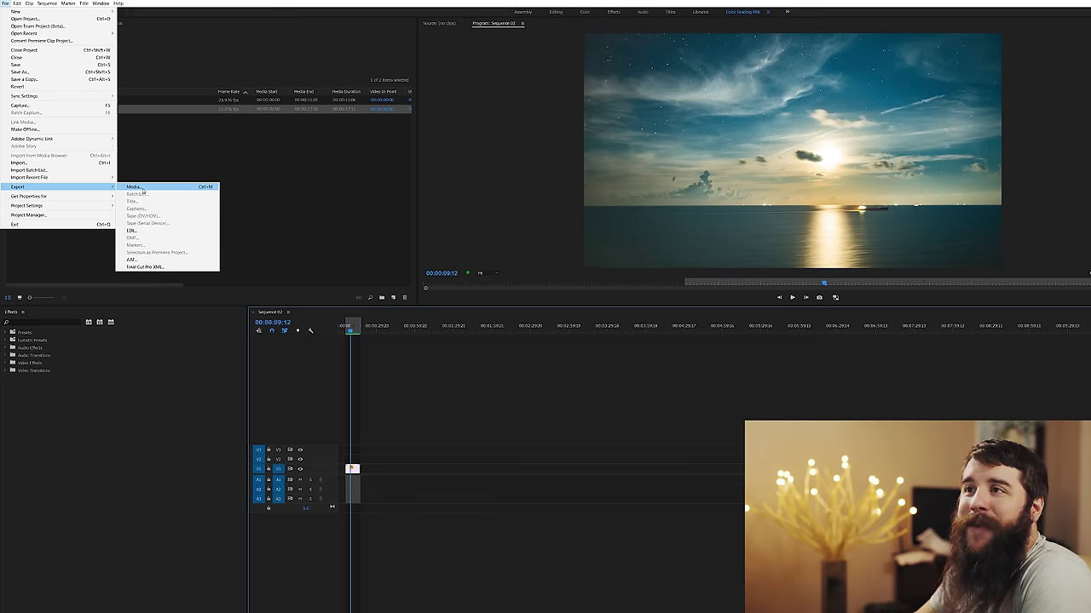
left_click(142, 191)
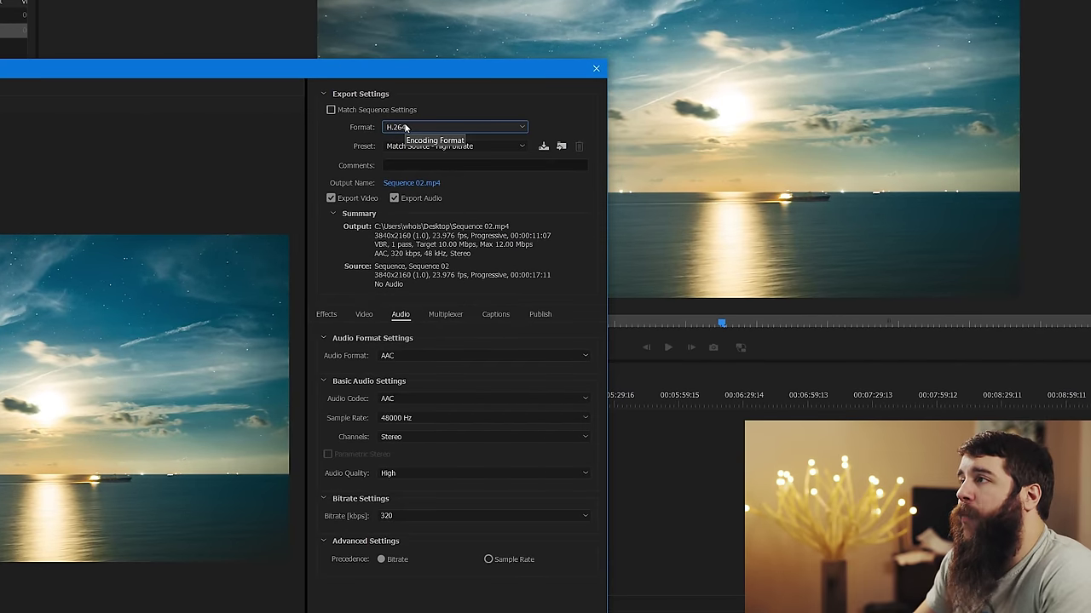
Keep H.264 as the format, set the preset to Custom, and show the Basic Video Settings.
left_click(598, 164)
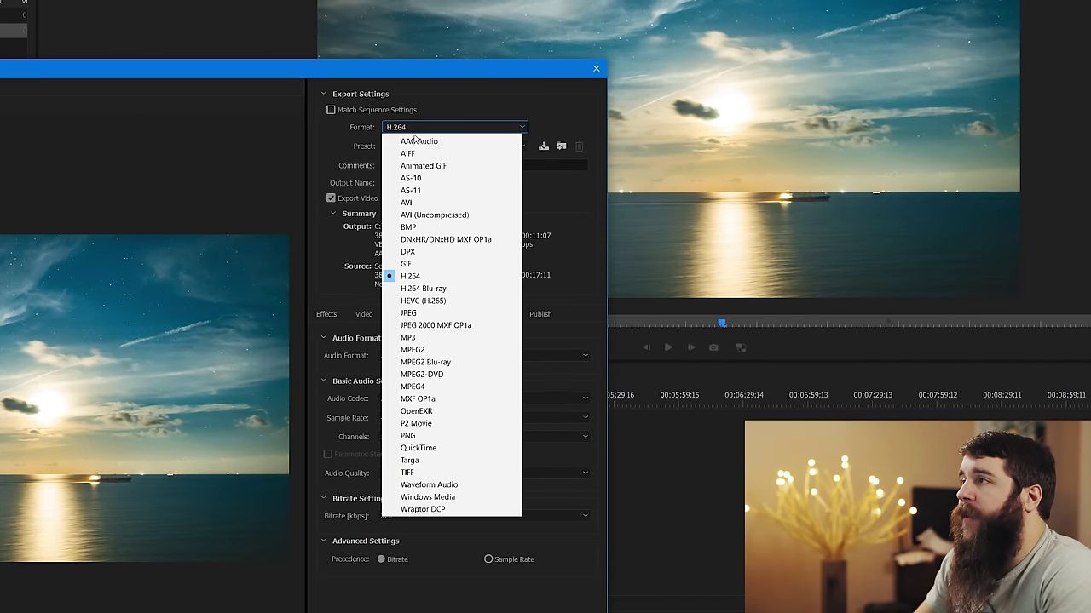
left_click(409, 276)
left_click(401, 146)
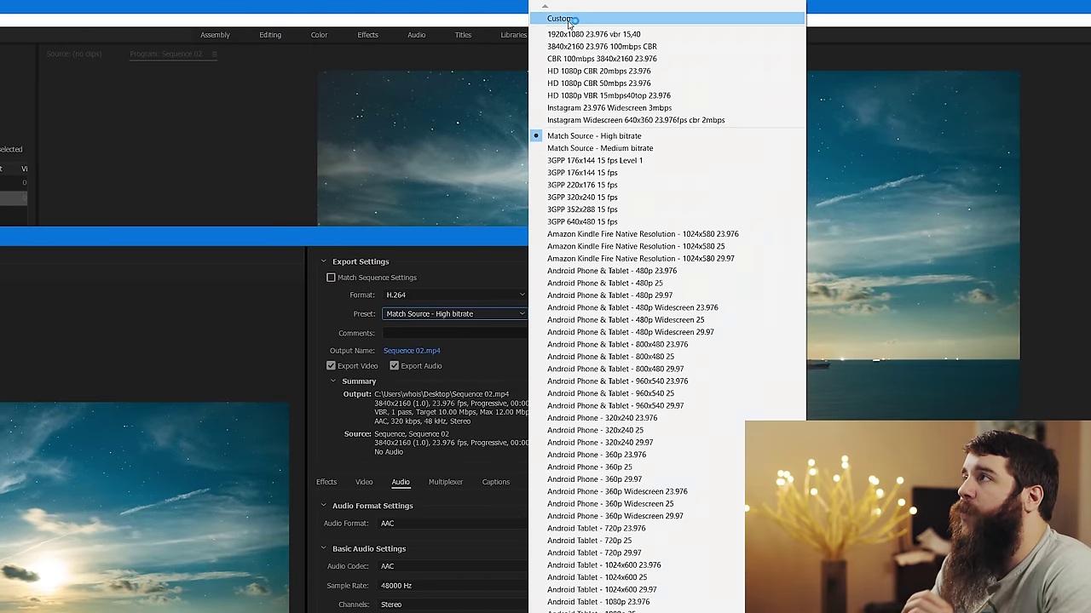
left_click(569, 19)
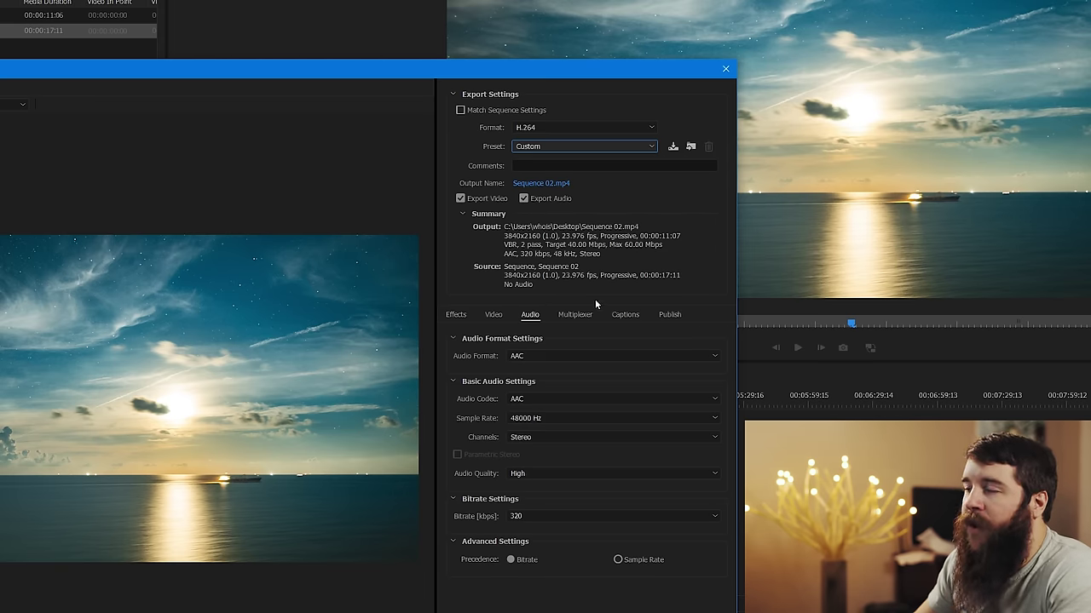
left_click(494, 314)
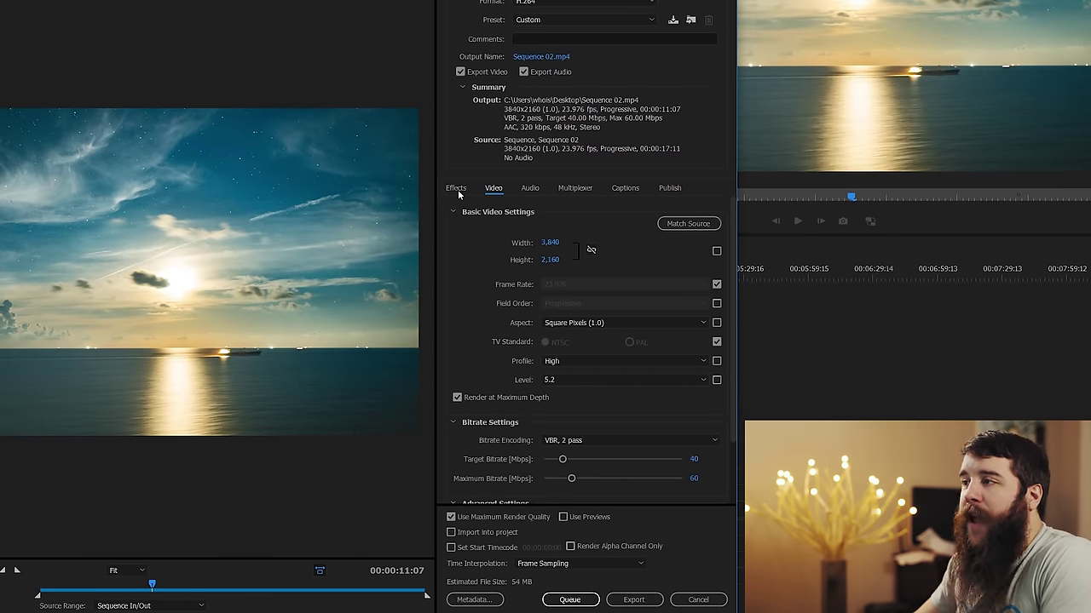
Browse the Effects, Video, Audio, Multiplexer, Captions and Publish export tabs, ending on Video.
left_click(457, 189)
left_click(492, 189)
left_click(535, 189)
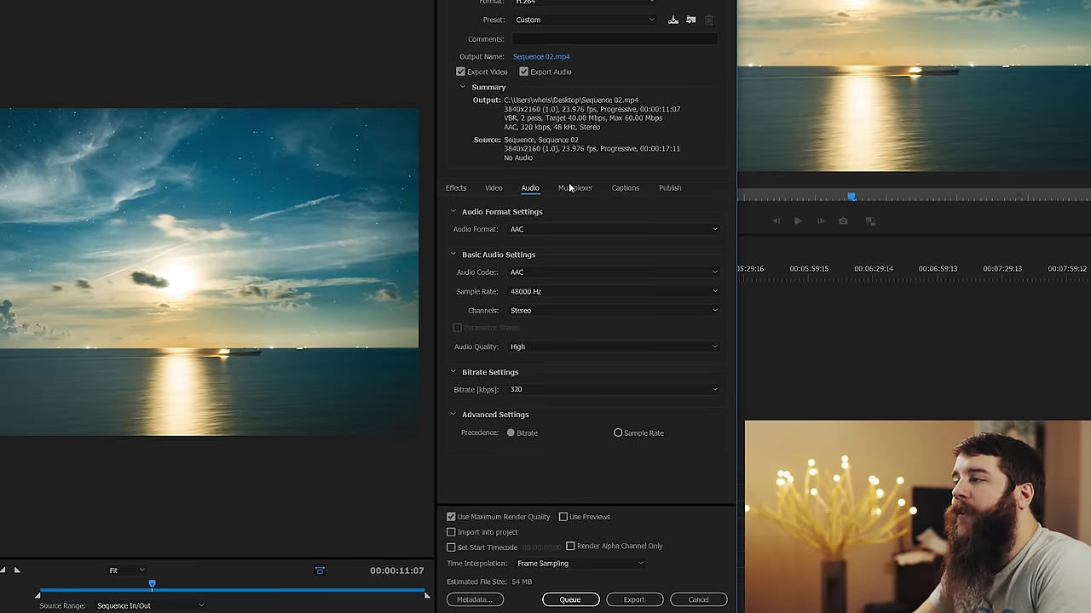
left_click(572, 188)
left_click(631, 188)
left_click(675, 189)
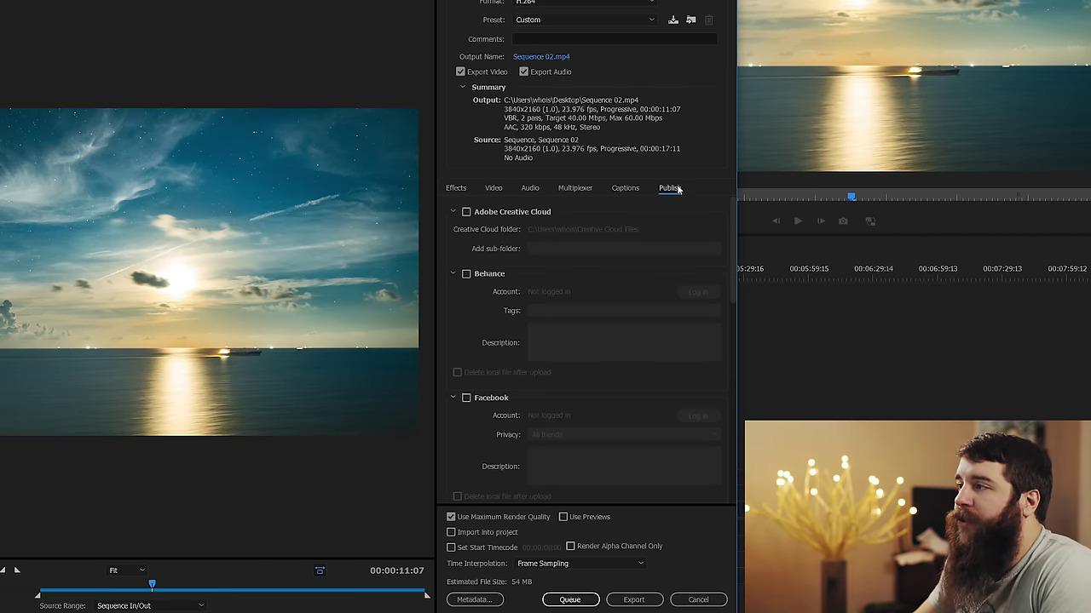
left_click(491, 188)
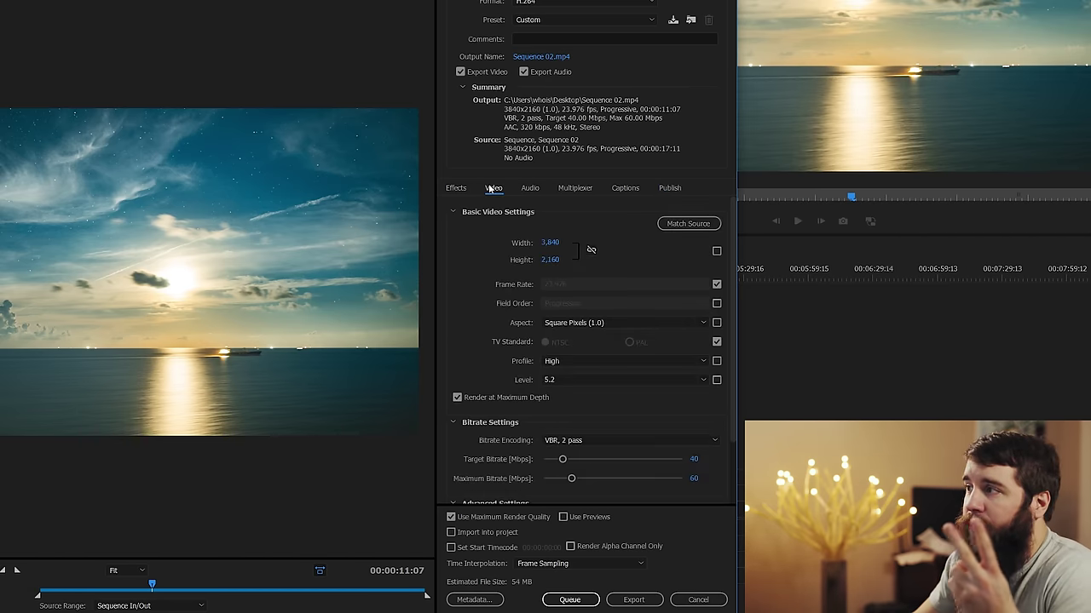
left_click(530, 190)
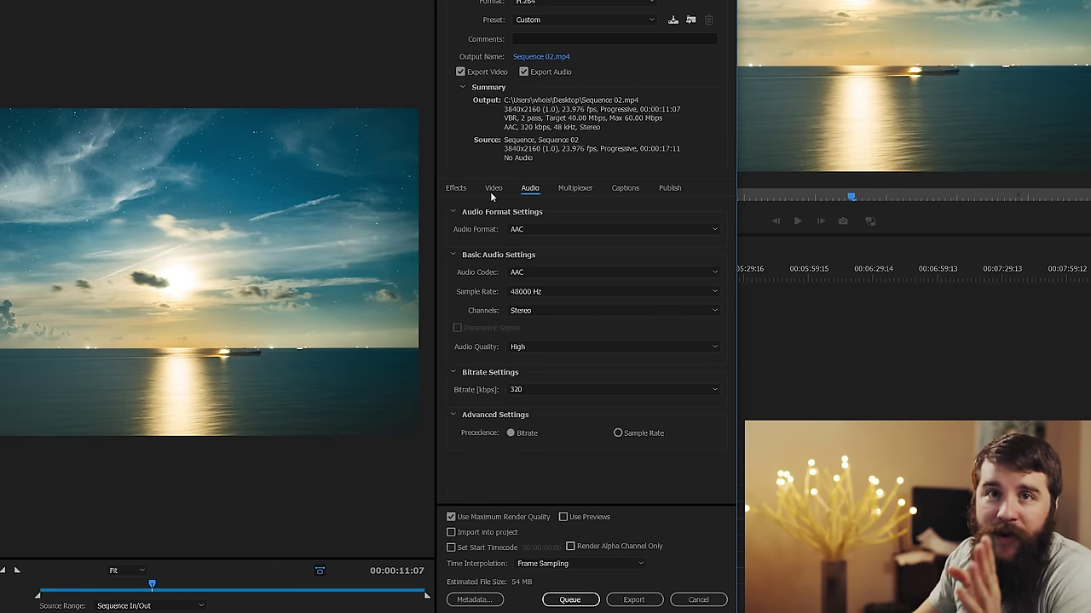
left_click(492, 189)
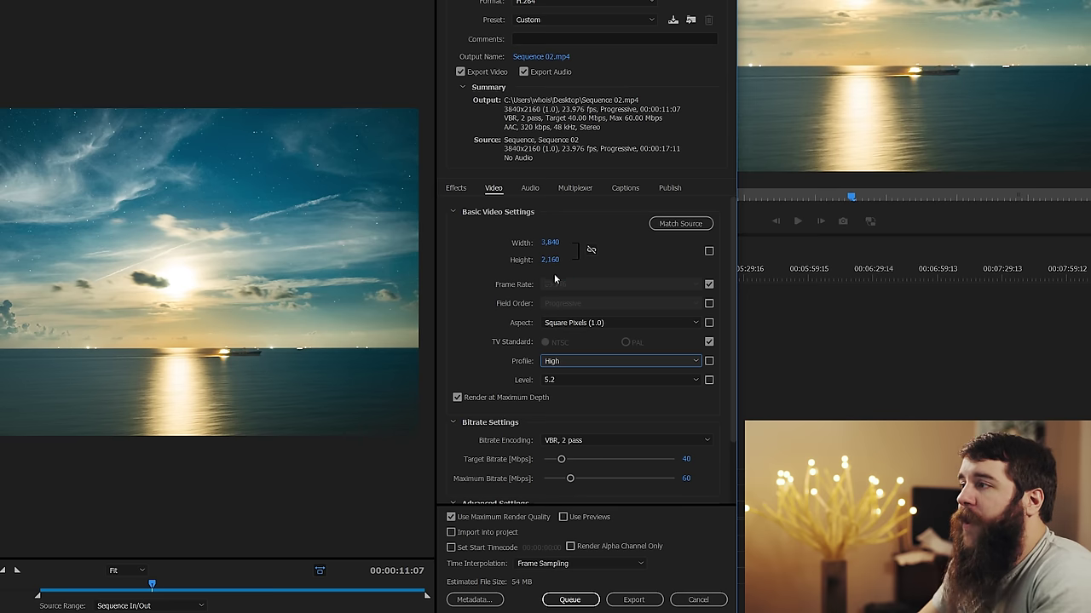
Set the H.264 profile to Main and the encoding level to 3.1.
left_click(563, 361)
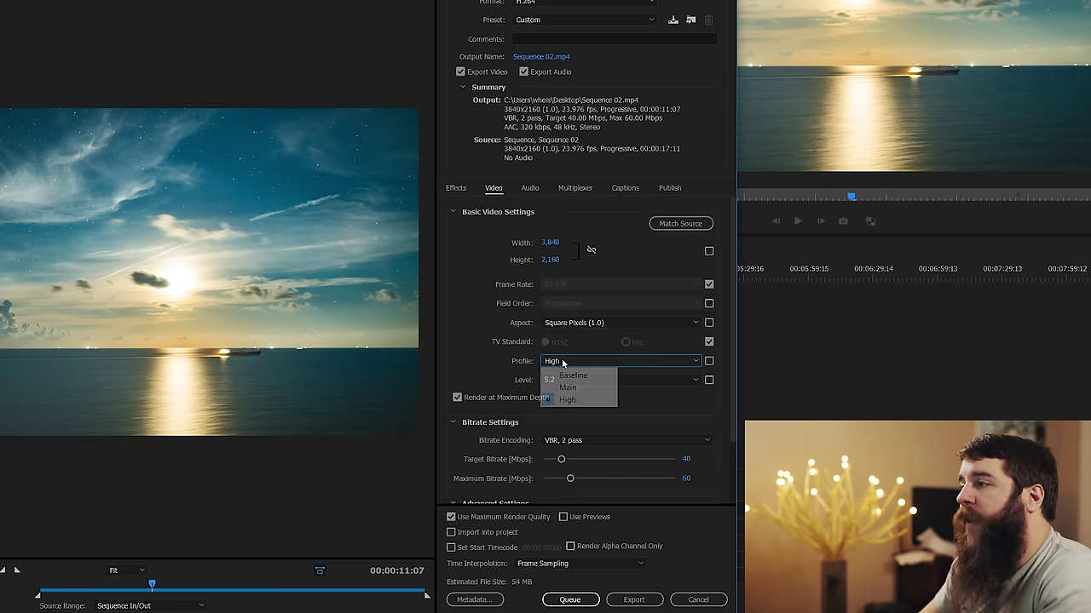
left_click(559, 384)
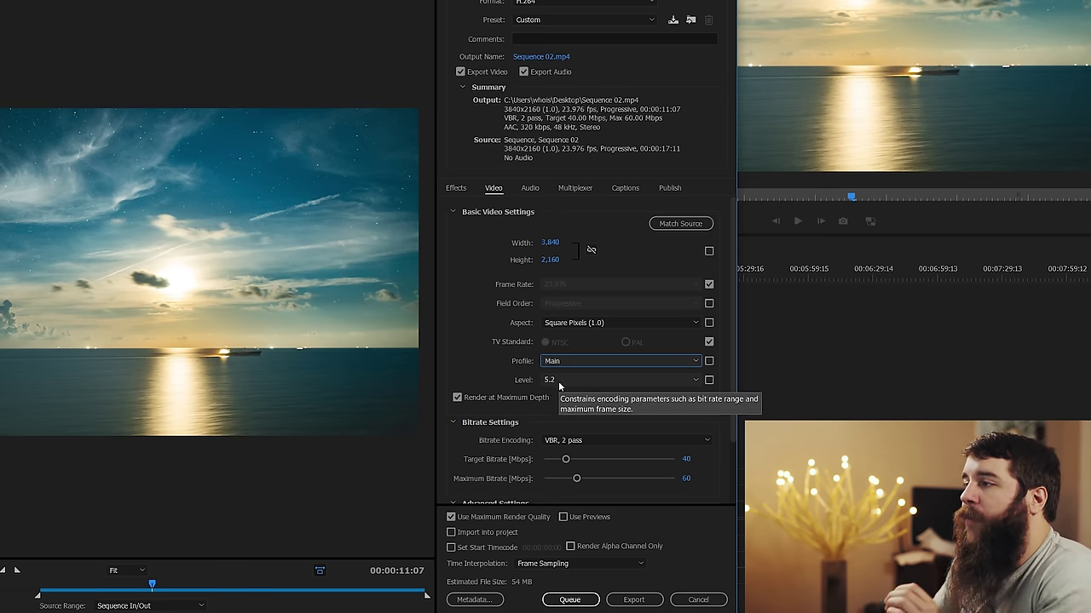
left_click(558, 381)
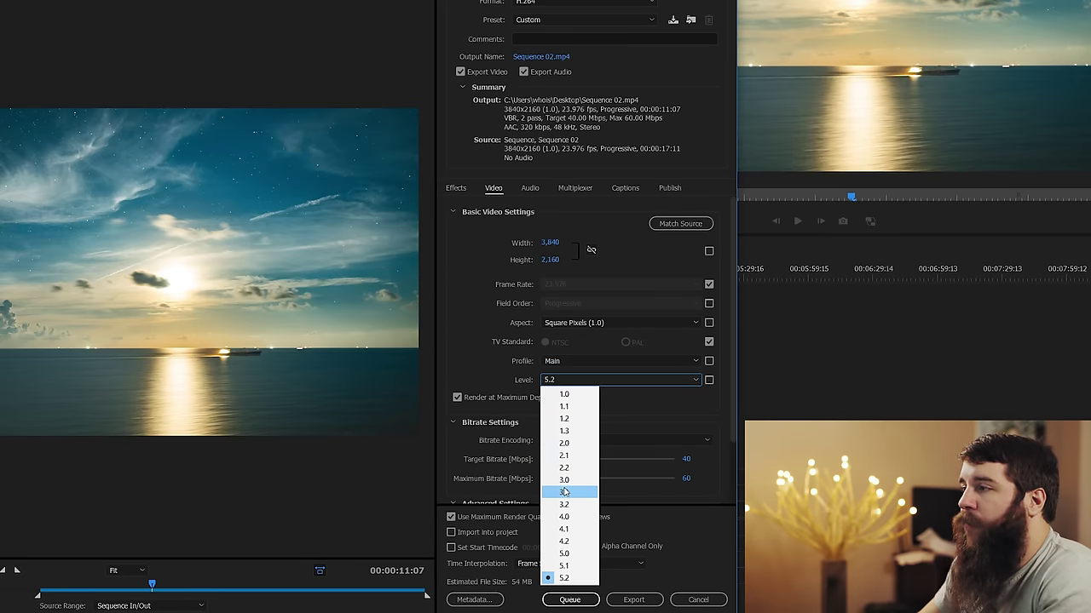
left_click(563, 492)
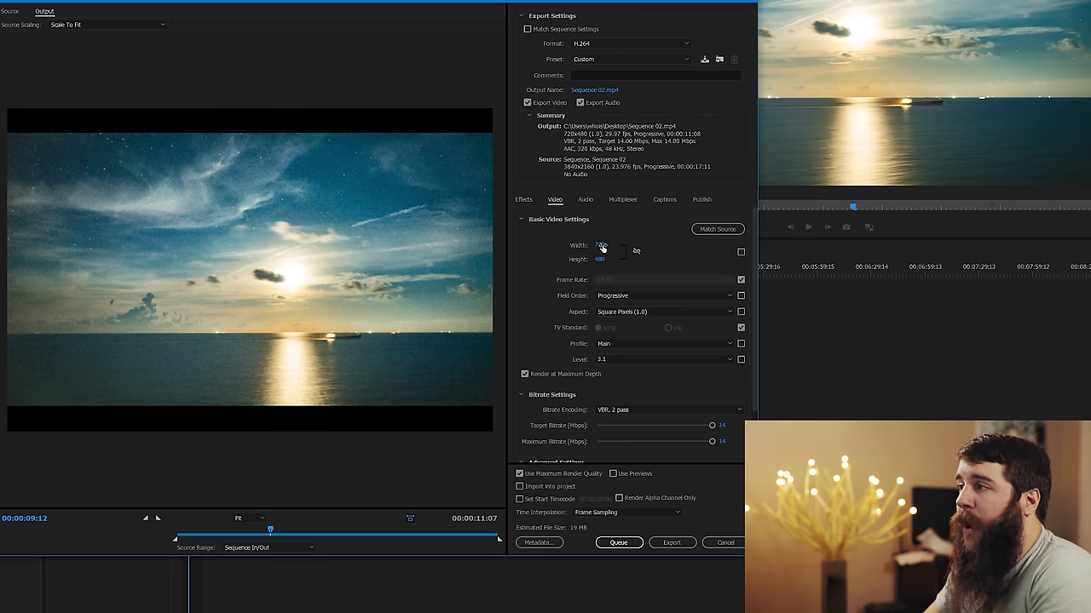
Set the output frame size to 640 width by 360 height.
left_click(602, 247)
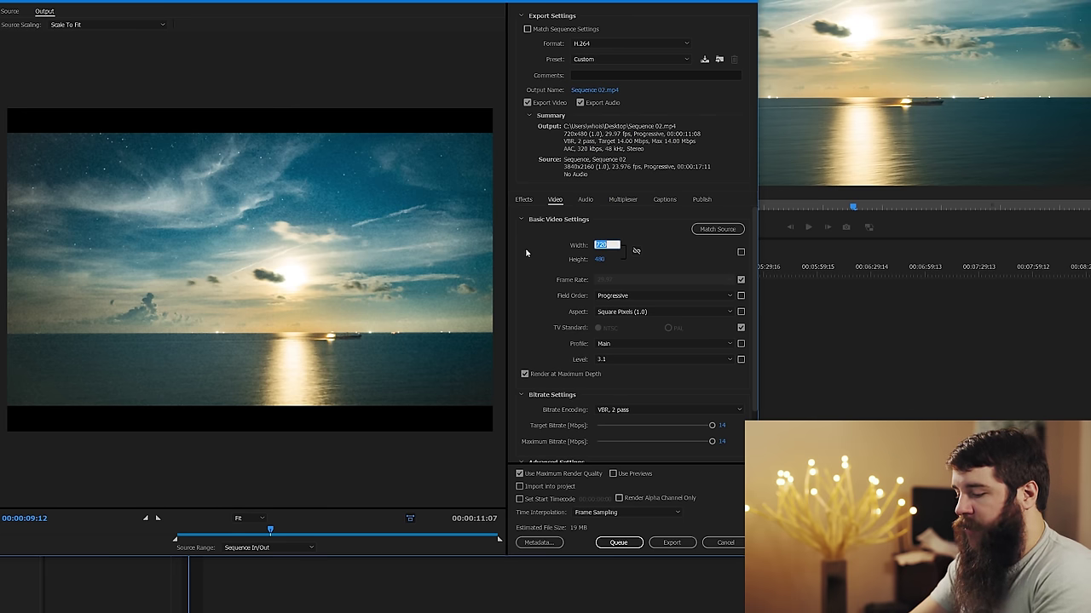
type("640")
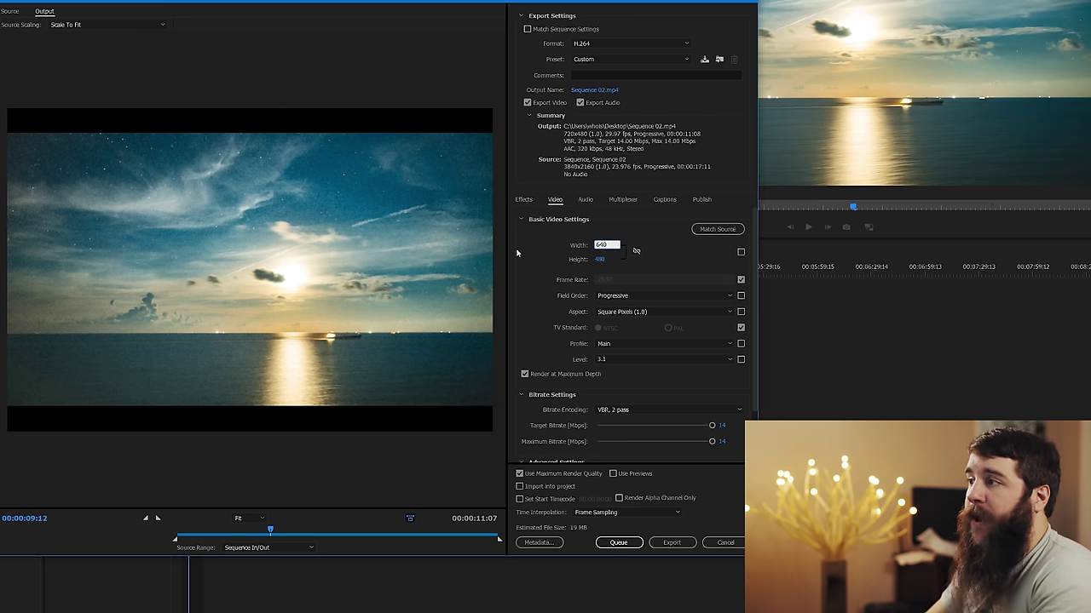
key("Tab")
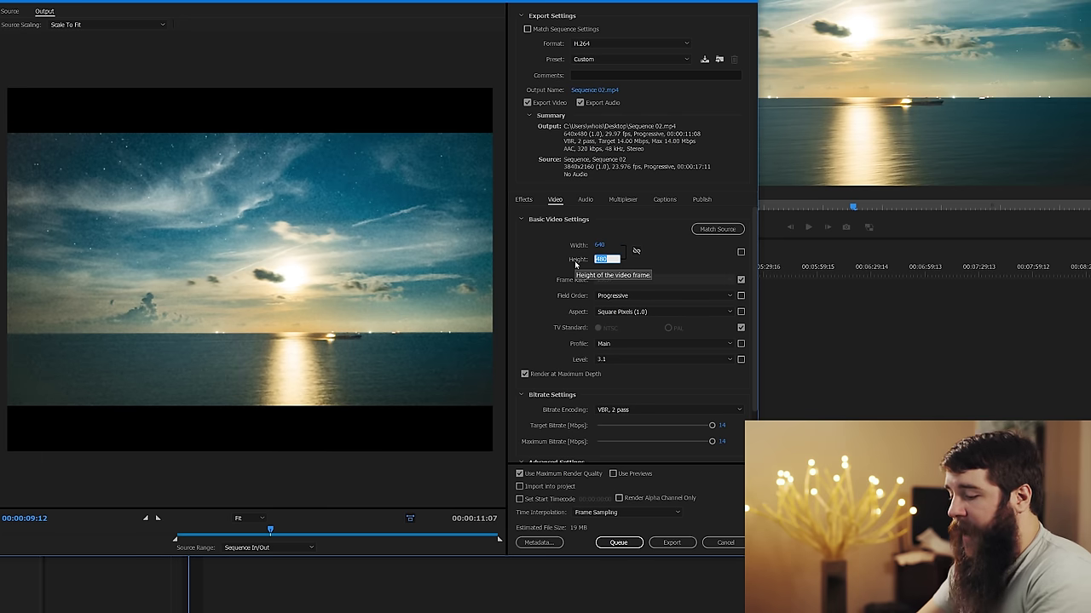
type("36")
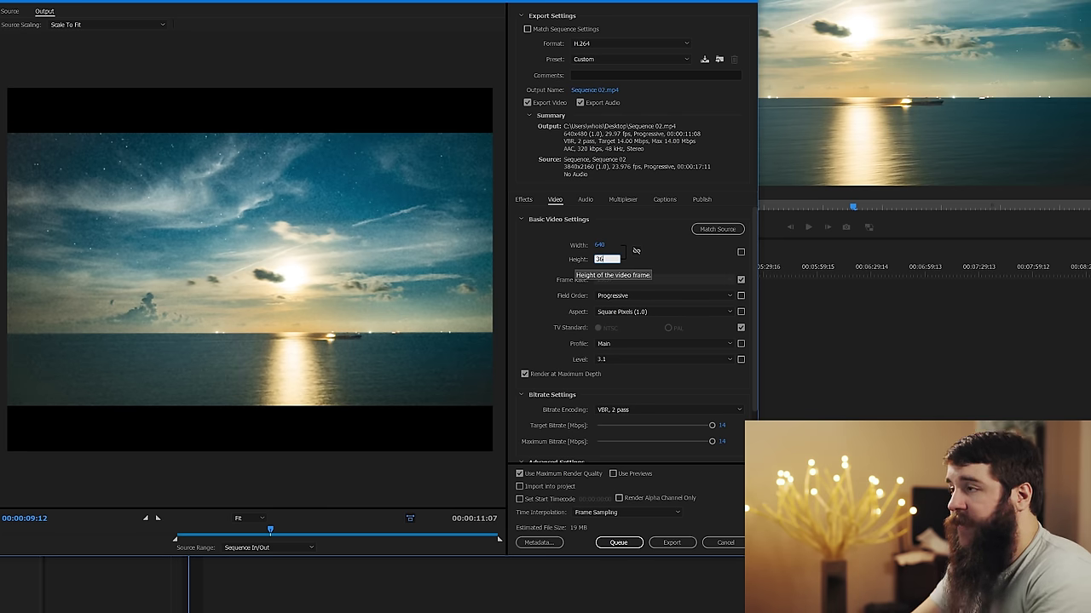
type("0")
key("Return")
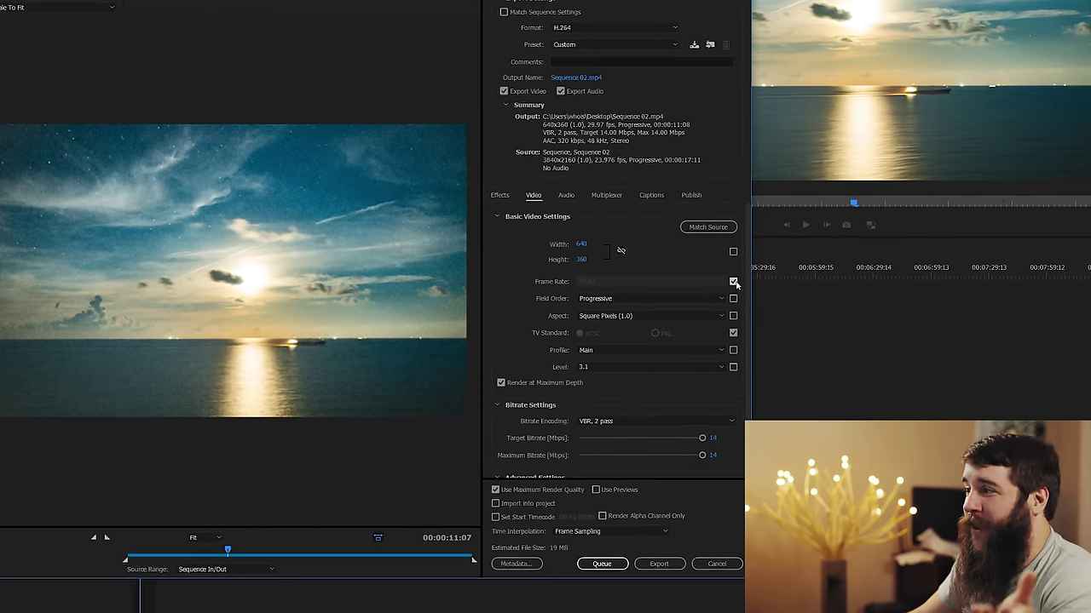
Stop matching the source frame rate and set it to 23.976 fps.
left_click(734, 282)
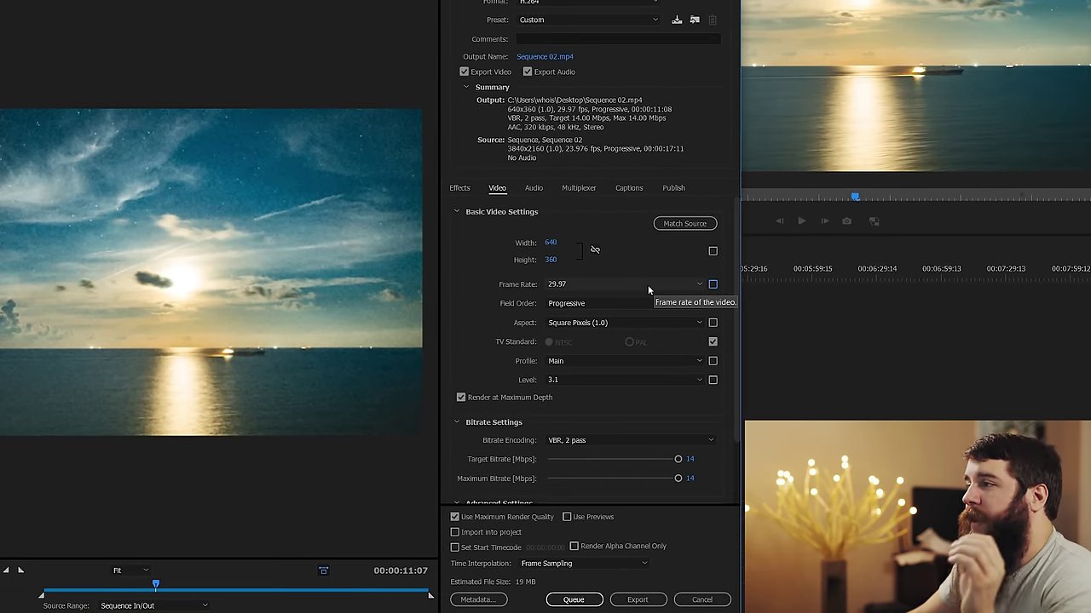
left_click(642, 282)
left_click(582, 348)
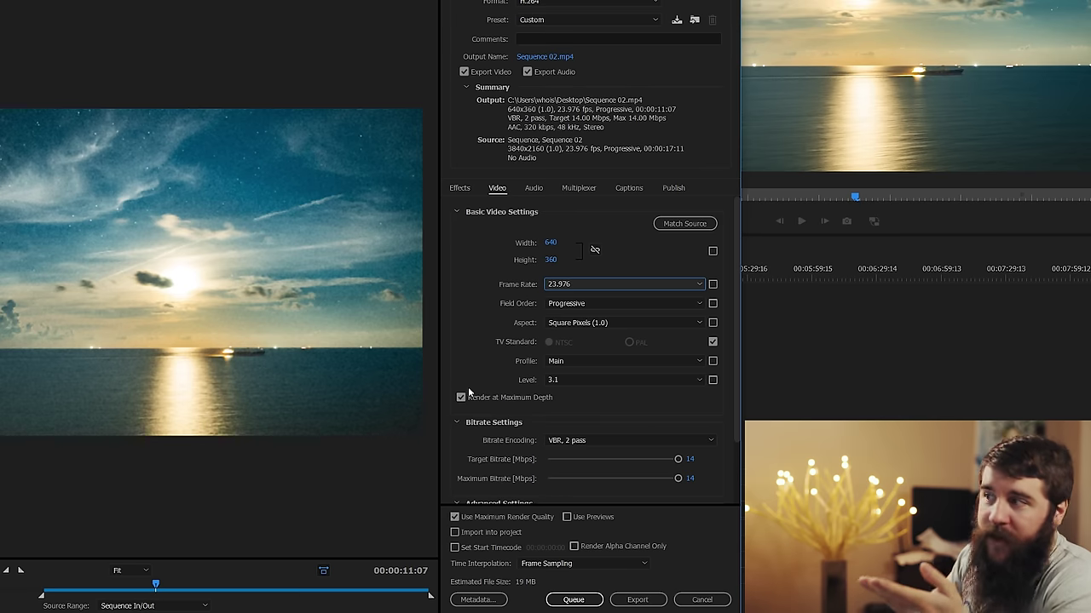
scroll(596, 347, "down", 2)
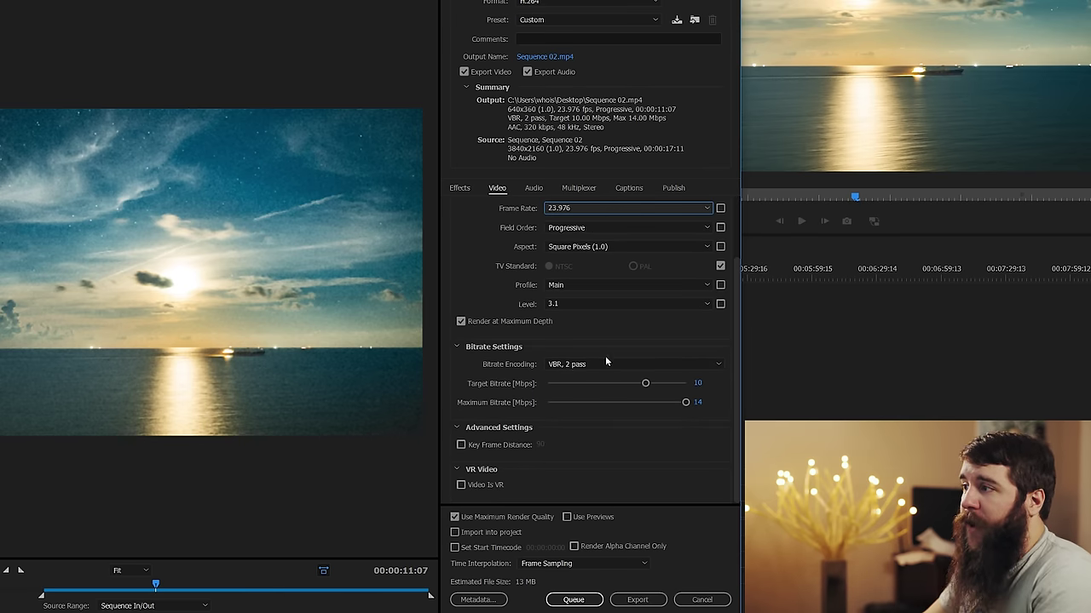
Keep VBR 2-pass encoding with a 3 Mbps target and 4 Mbps maximum bitrate.
left_click(569, 365)
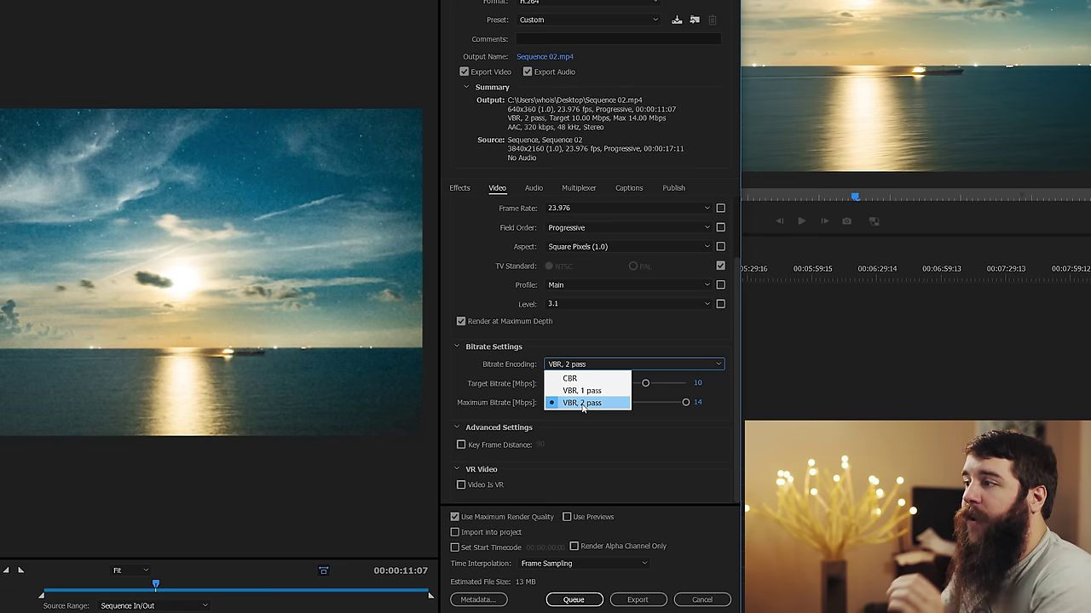
left_click(582, 404)
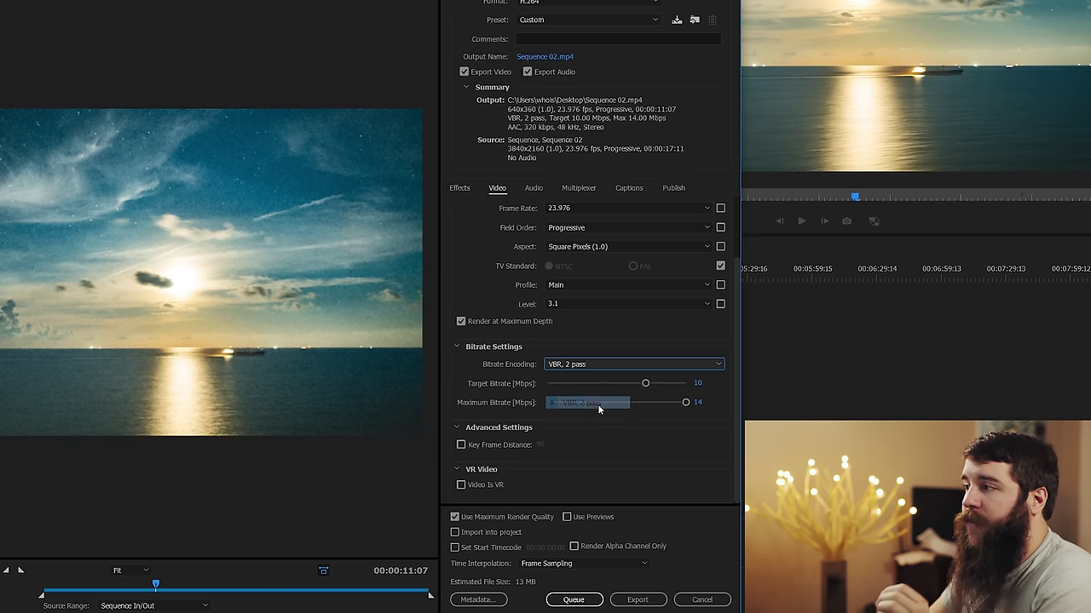
left_click(698, 385)
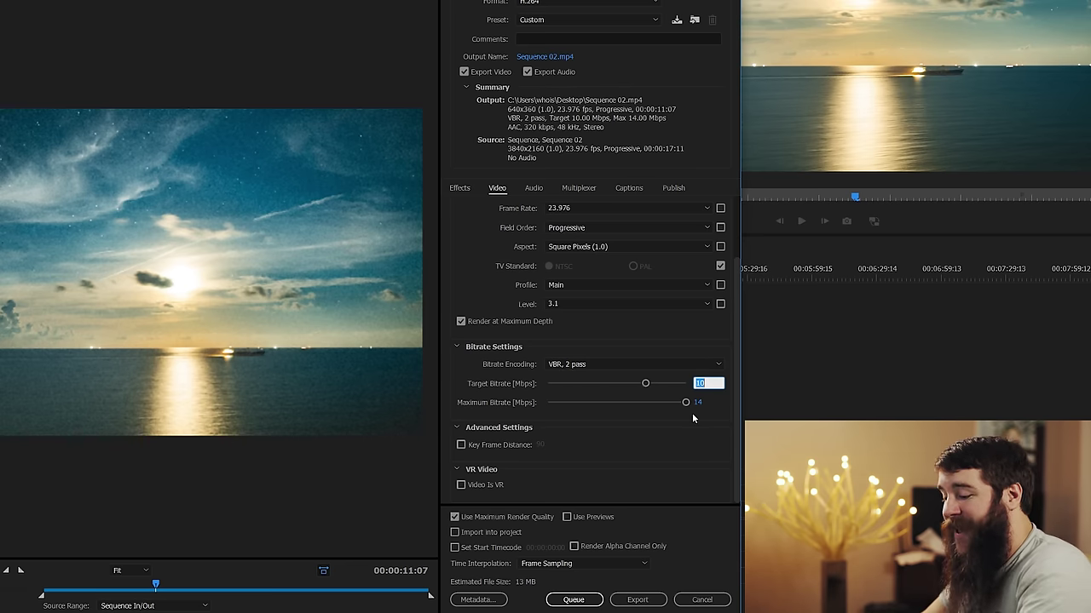
type("3")
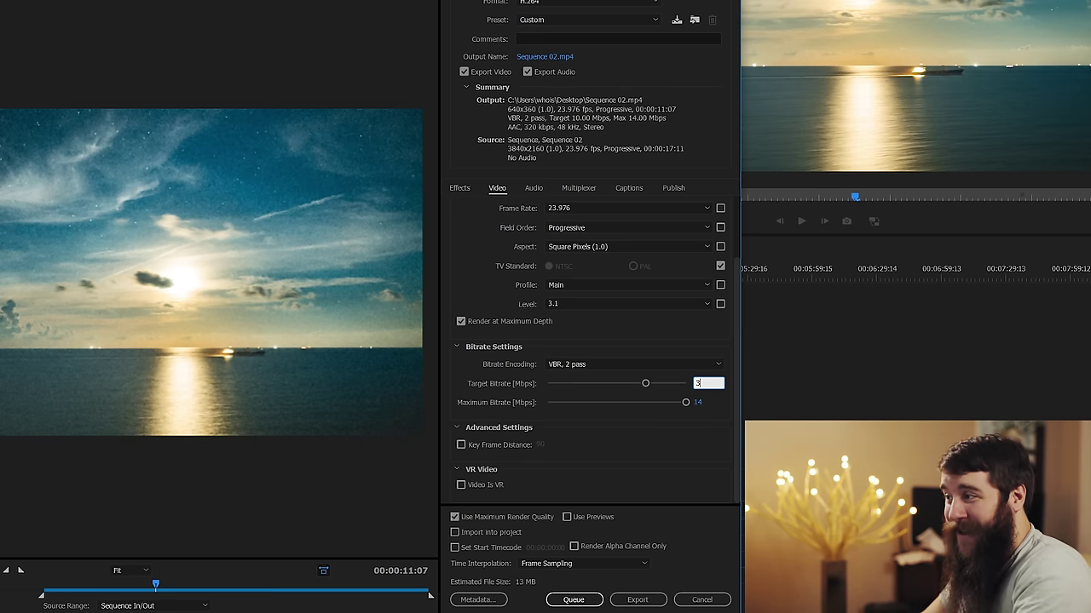
key("Return")
left_click(698, 402)
type("4")
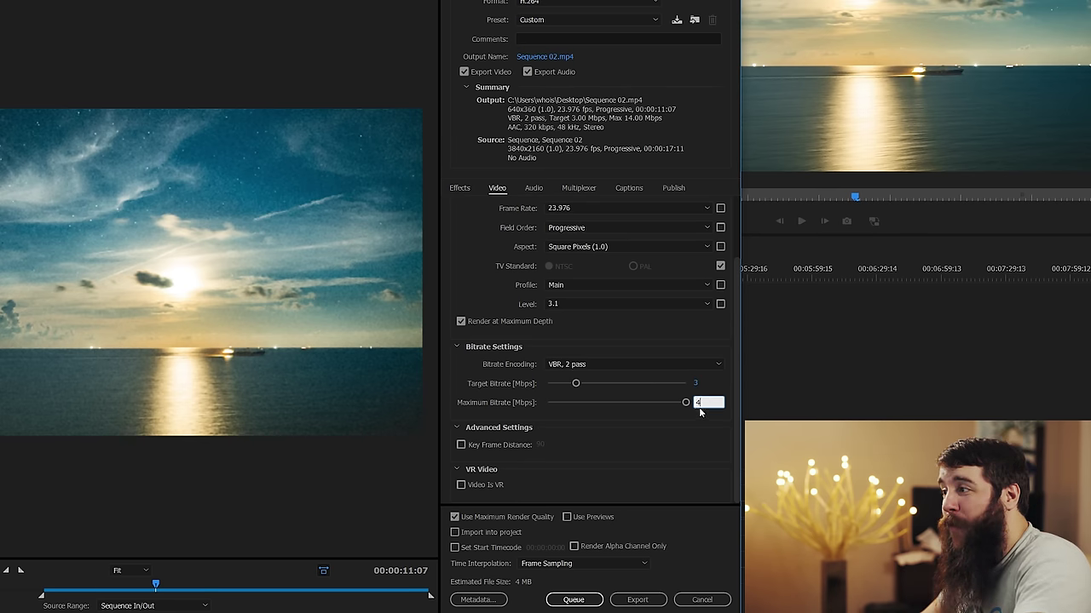
key("Return")
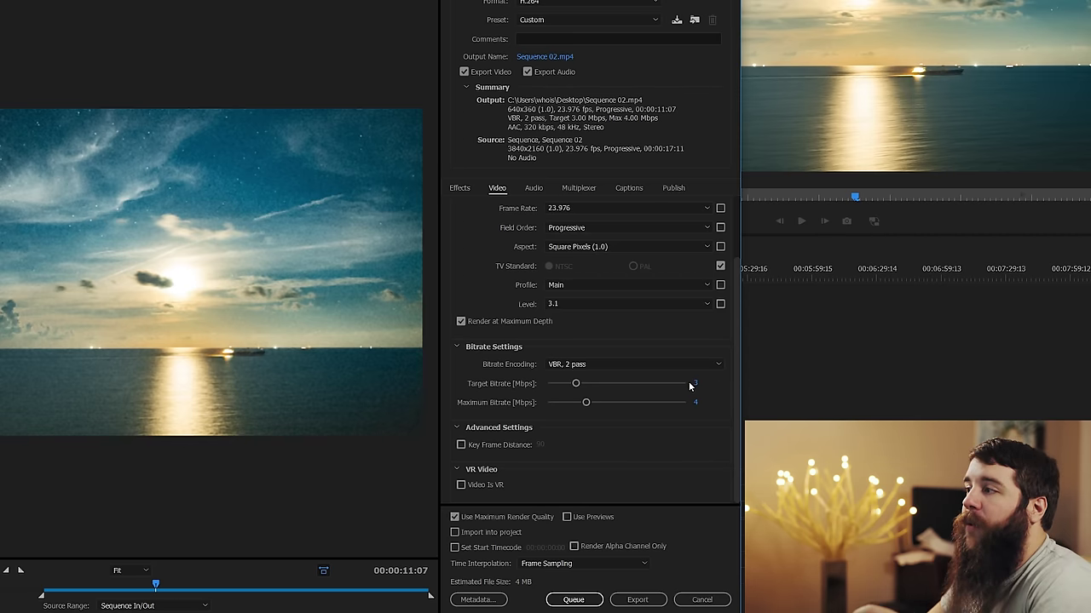
left_click(696, 385)
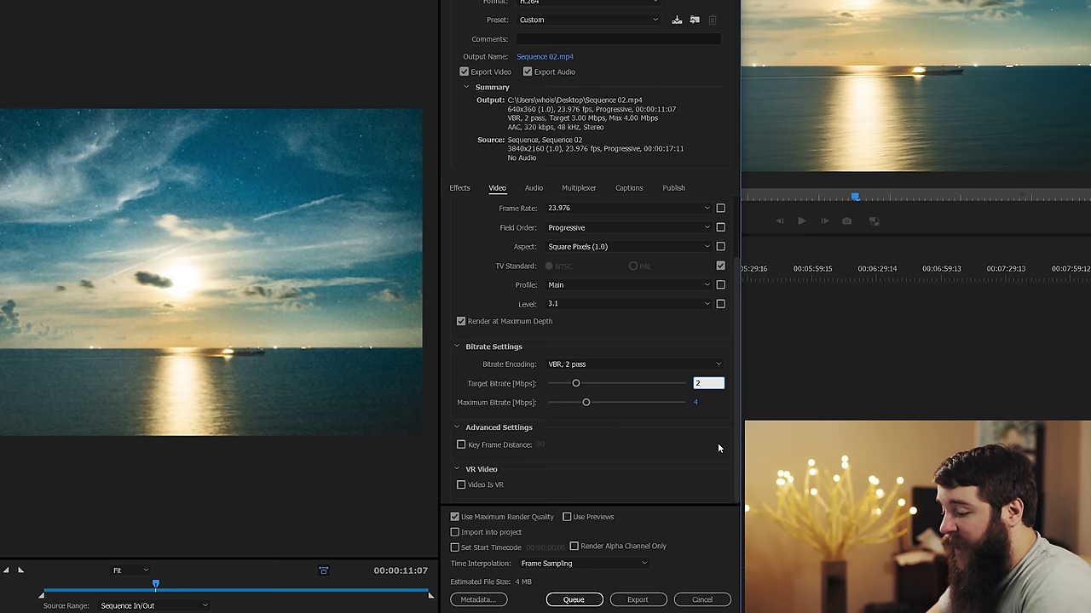
Enter 2.5 Mbps as the target bitrate.
type("5")
key("Return")
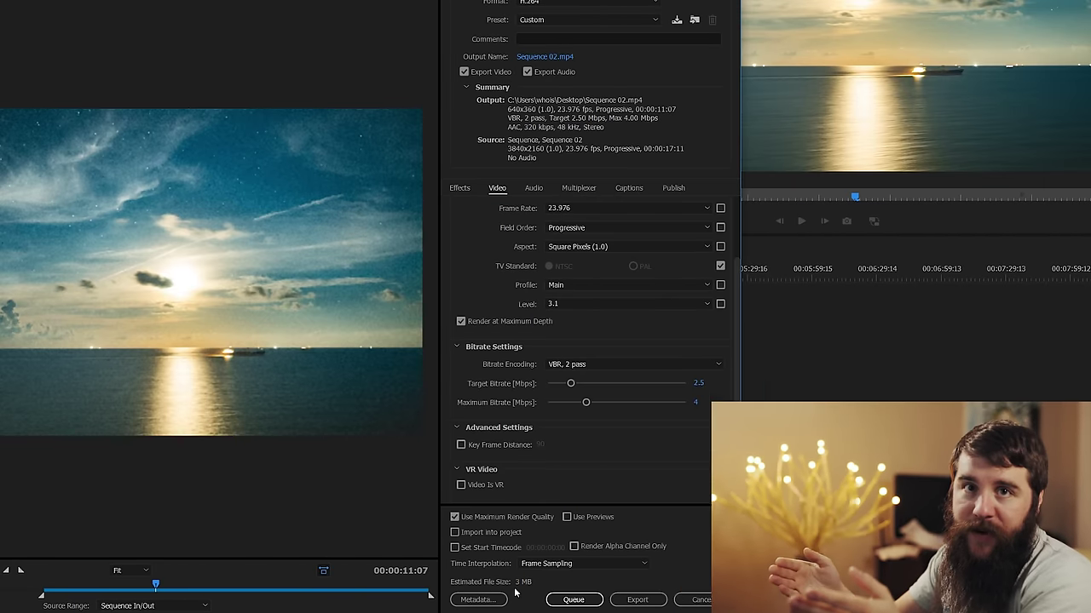
Set export audio to 44100 Hz sample rate and Mono channels, keeping 160 kbps bitrate.
left_click(528, 188)
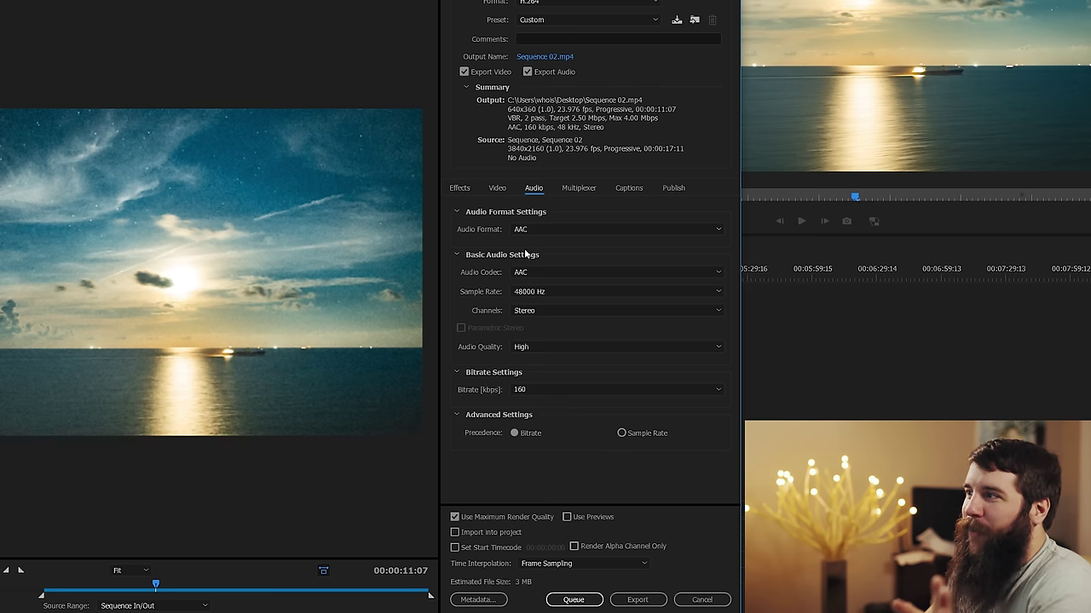
left_click(525, 293)
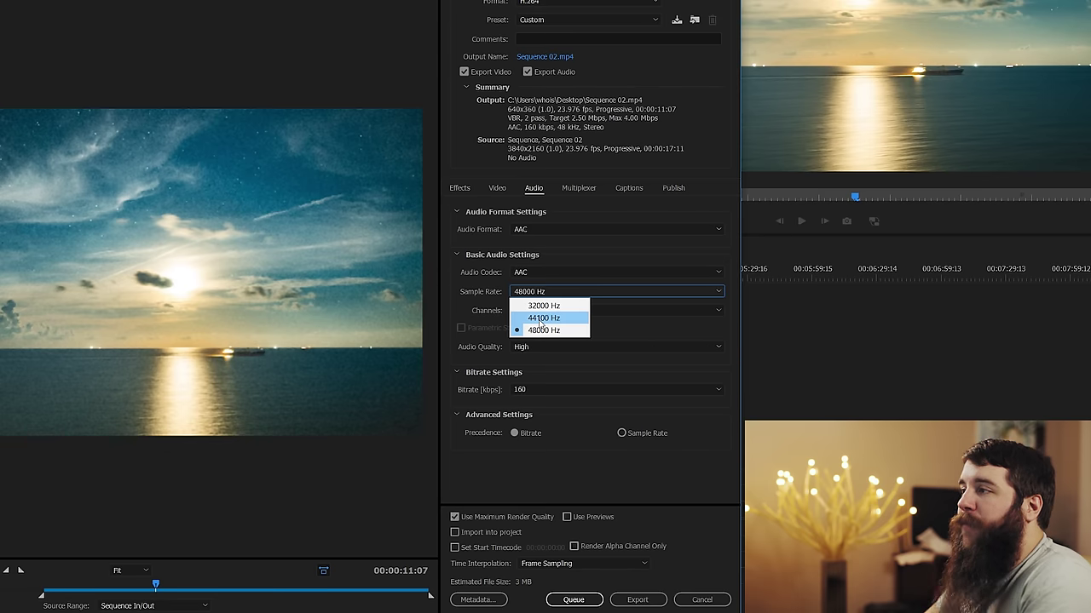
left_click(542, 318)
left_click(521, 311)
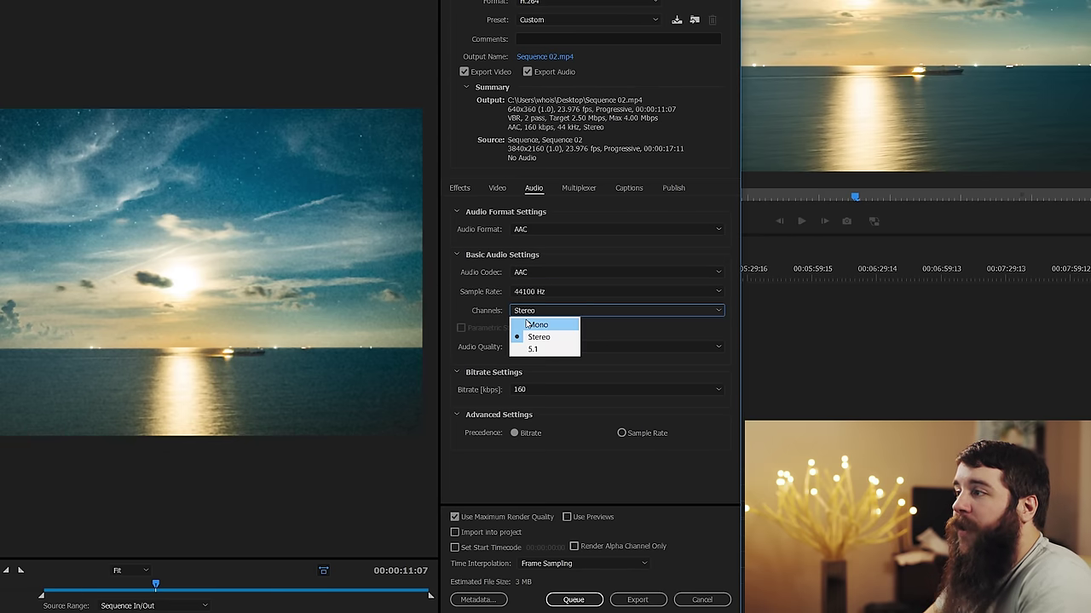
left_click(530, 324)
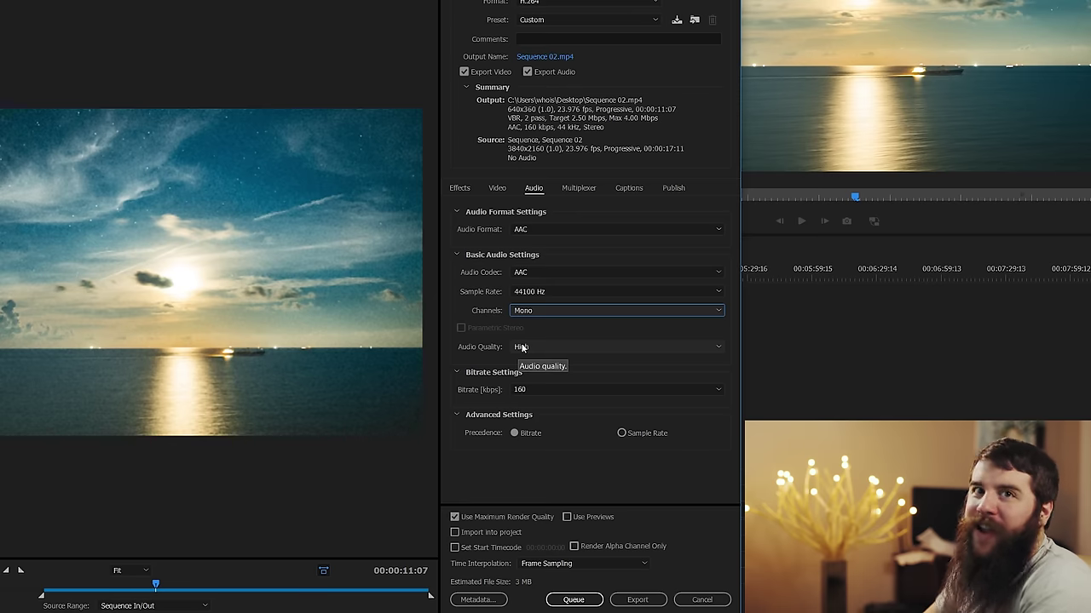
left_click(517, 390)
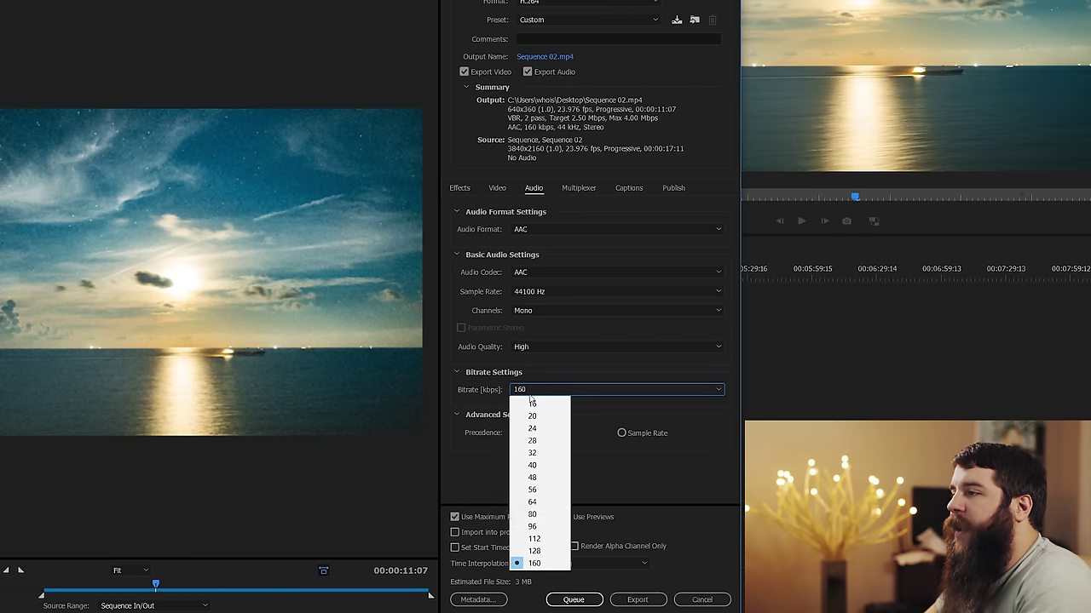
left_click(537, 564)
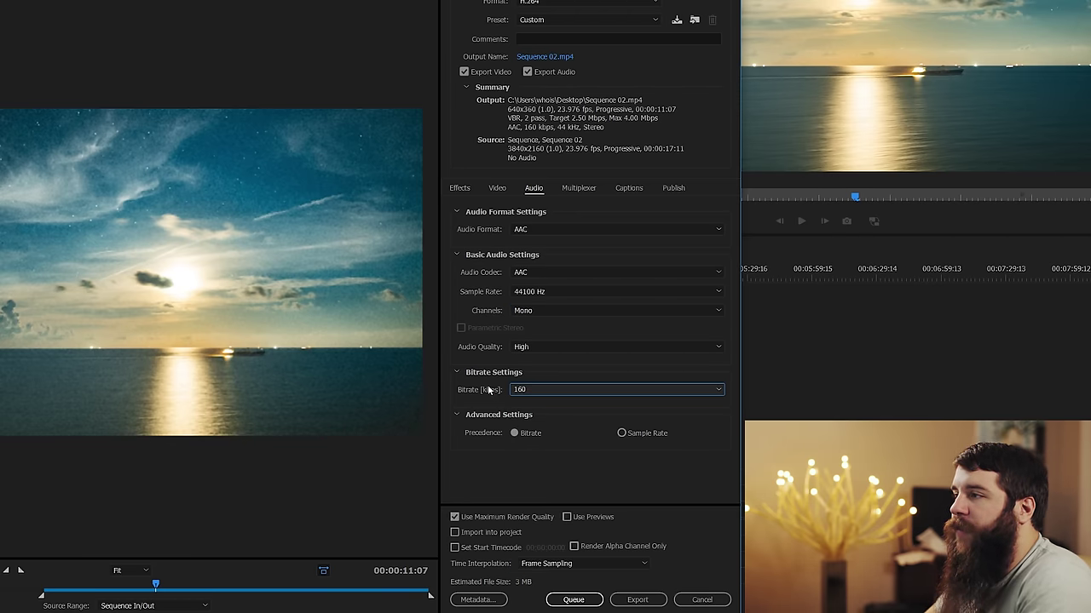
left_click(534, 435)
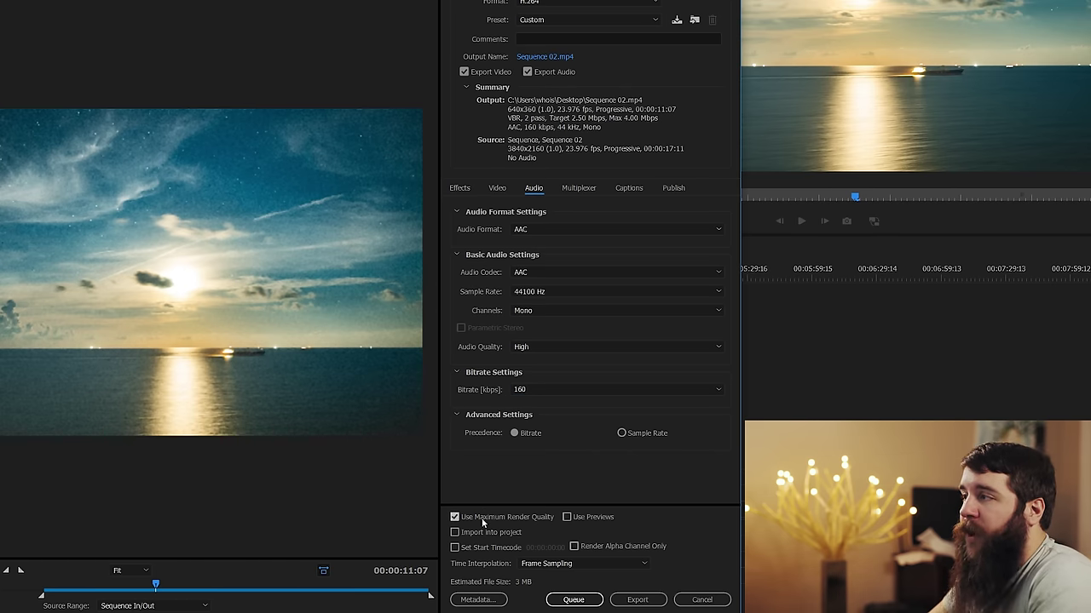
left_click(498, 188)
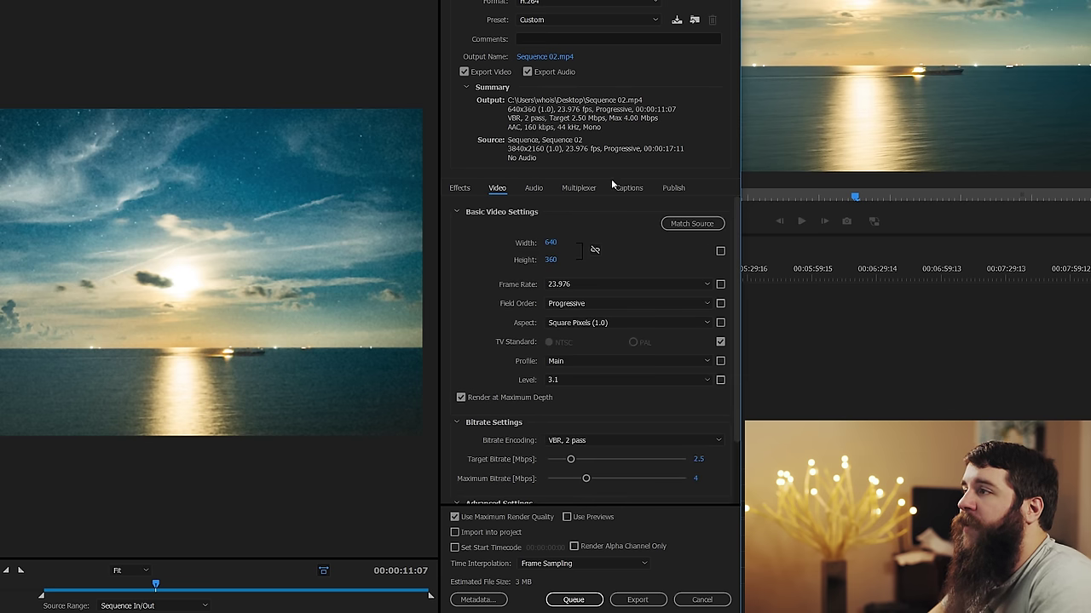
Save the current settings as the preset 'Instagram 640x360 23.976'.
left_click(677, 19)
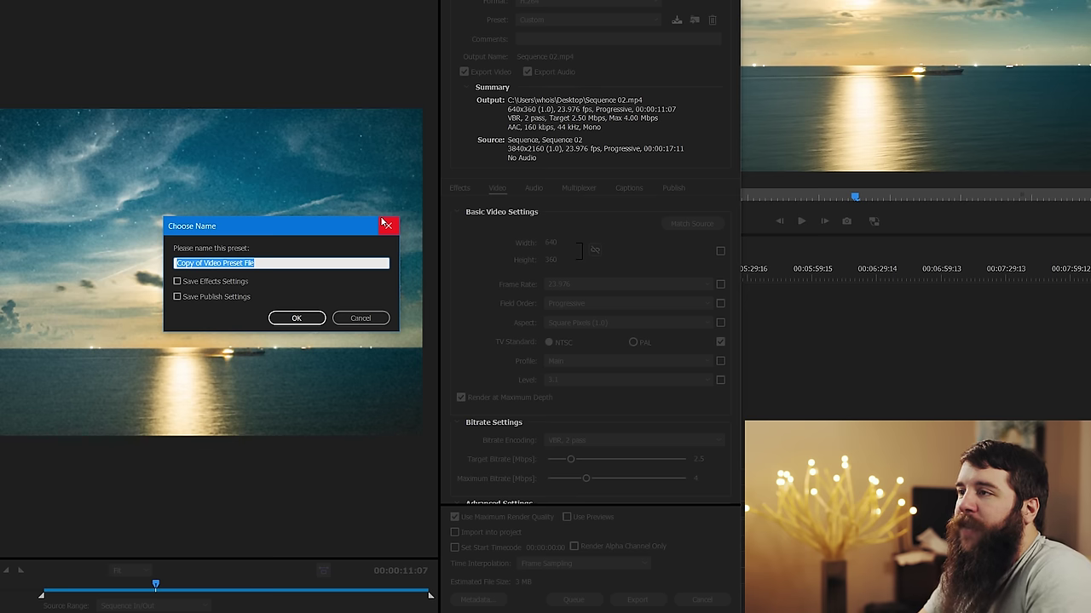
type("Instagram 640x")
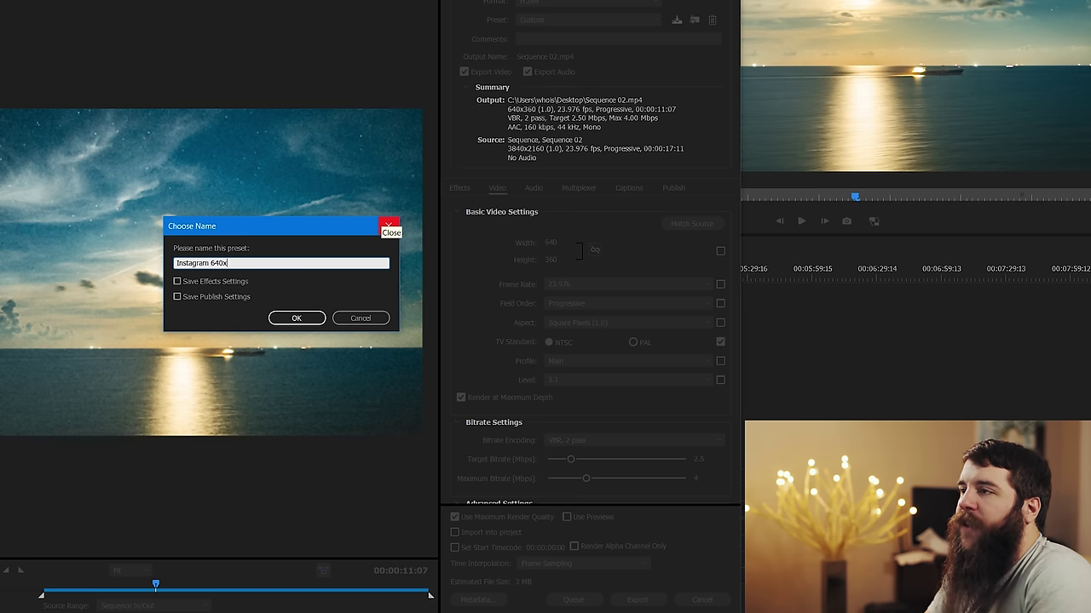
type("360 23.976")
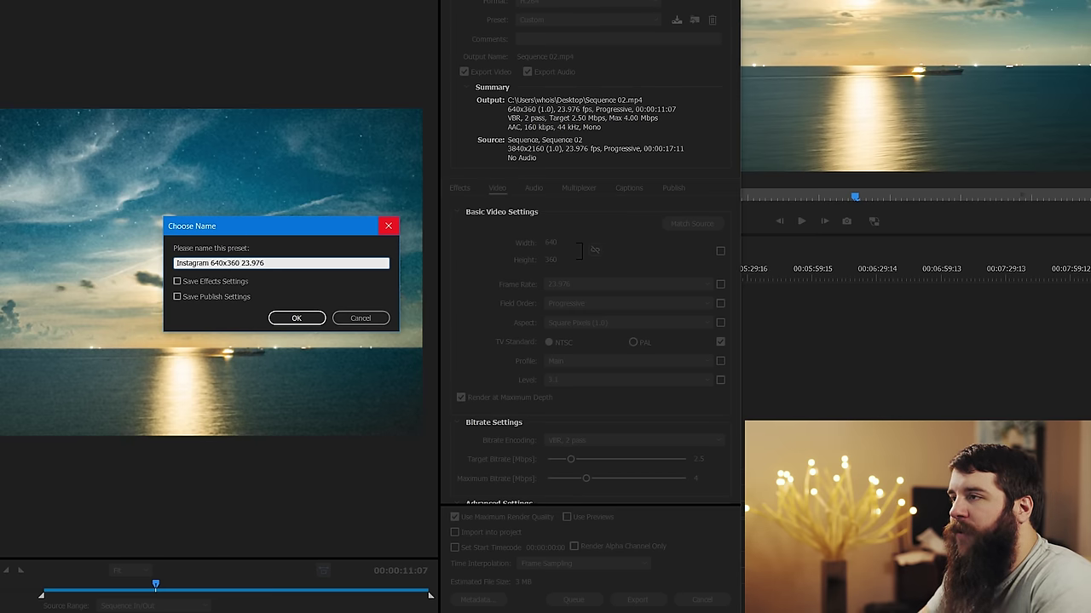
left_click(291, 320)
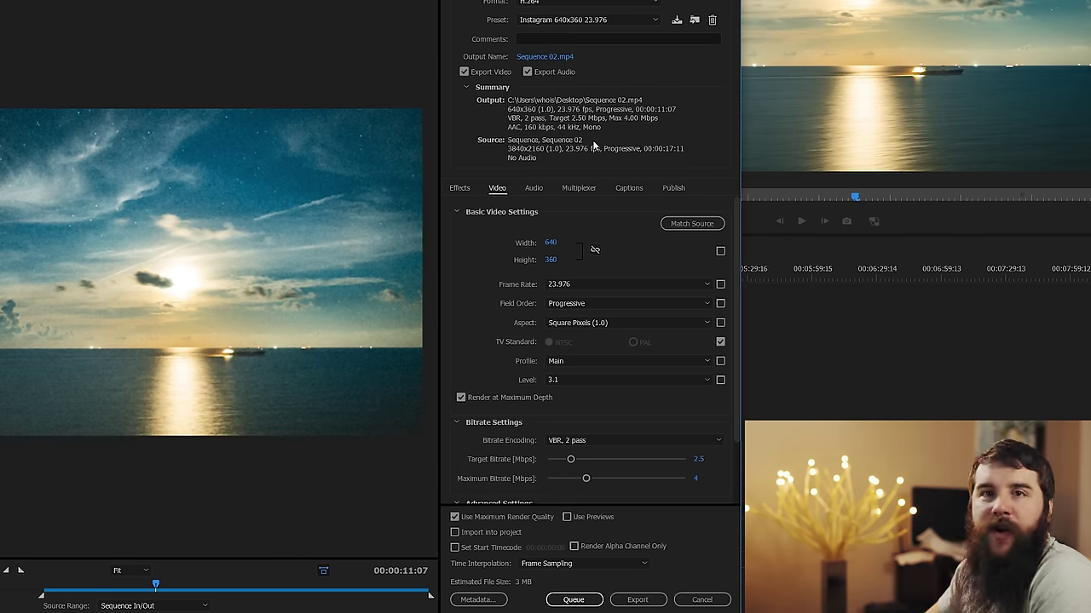